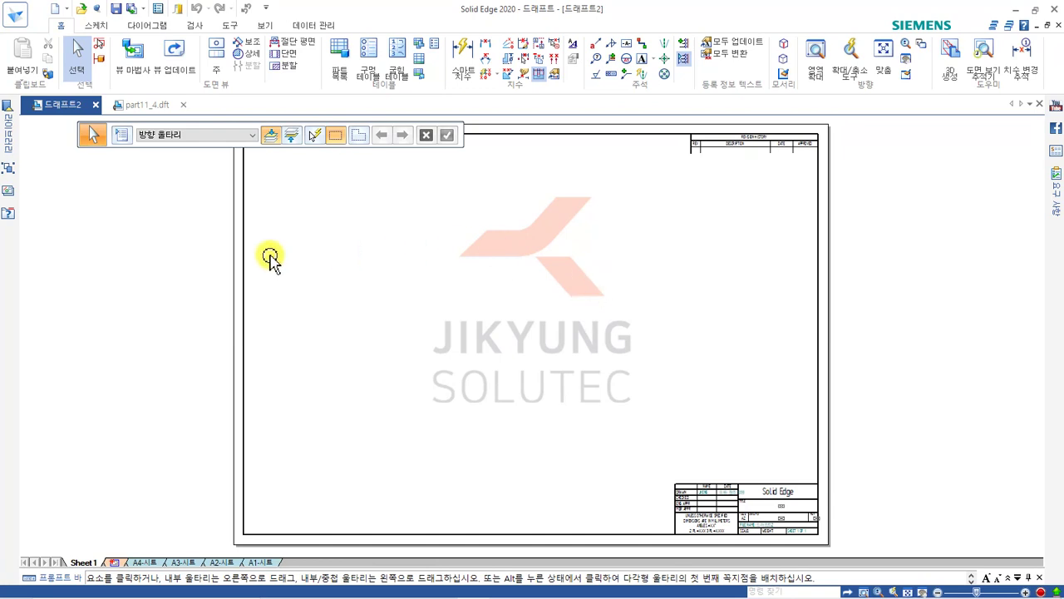
# Start the View Wizard, filter the model files to part documents (*.par), and load seva01.par from the Training folder.
pyautogui.click(133, 60)
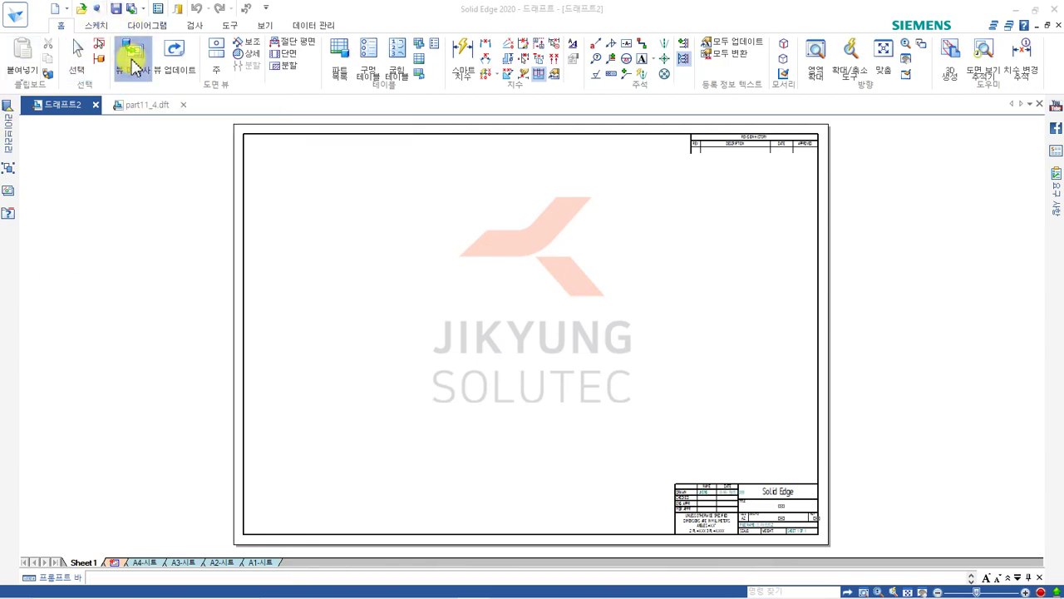
pyautogui.moveTo(395, 55); pyautogui.dragTo(360, 51)
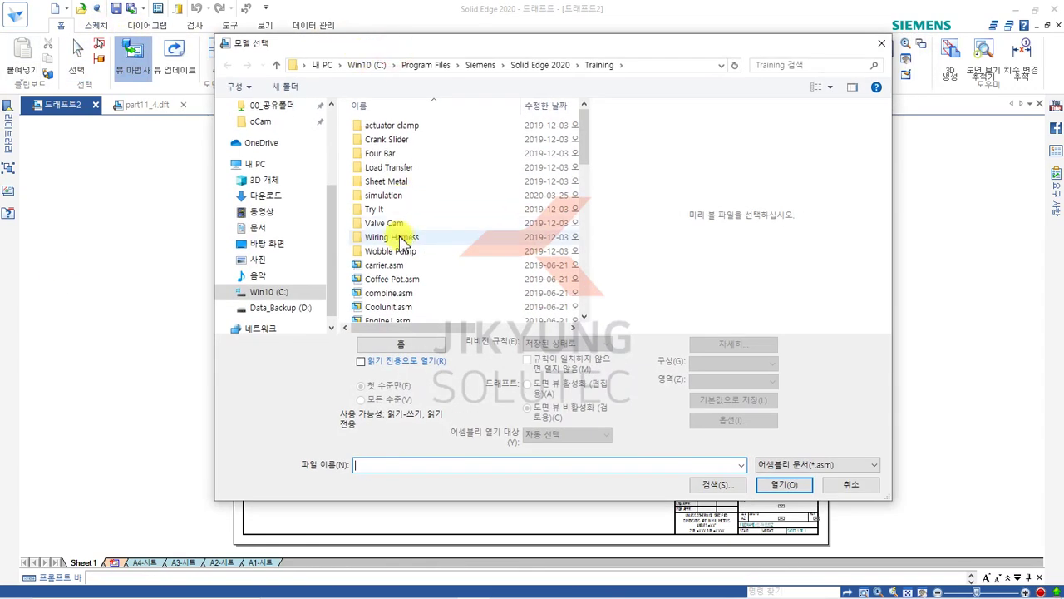
pyautogui.scroll(-4, 399, 241)
pyautogui.click(792, 468)
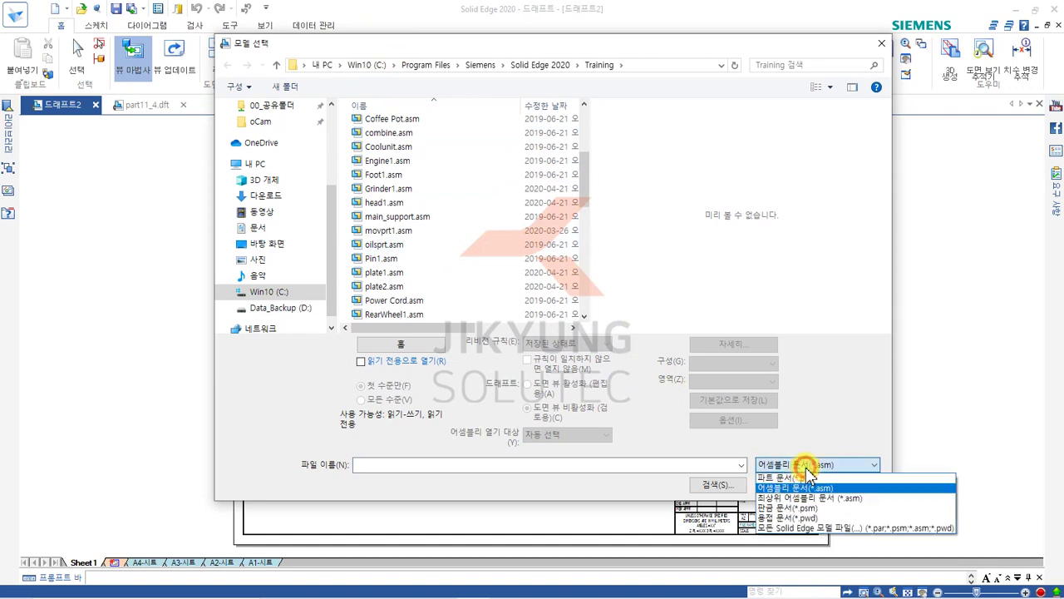
pyautogui.click(803, 470)
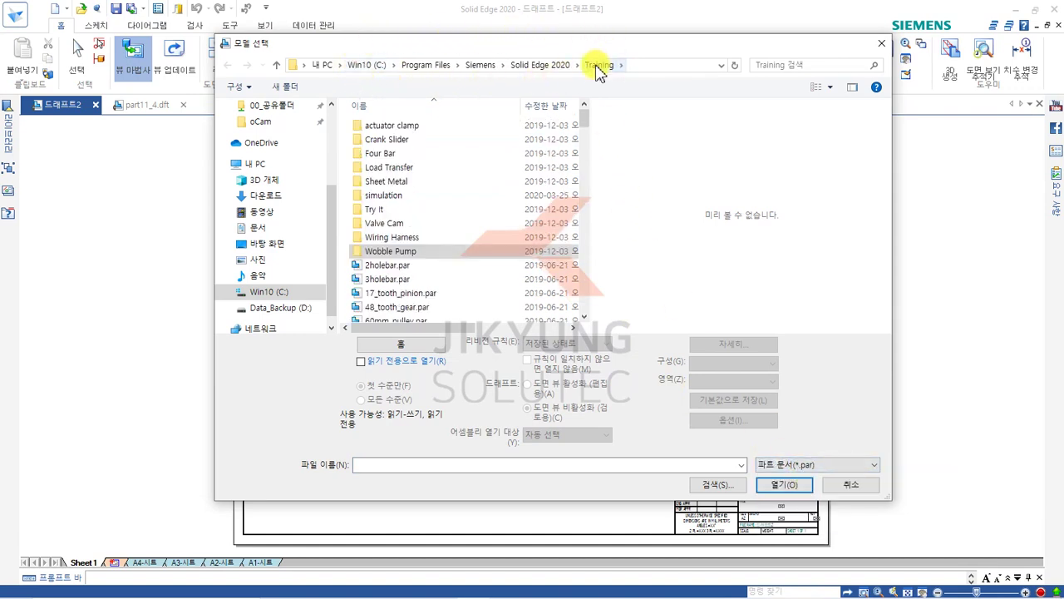
pyautogui.click(389, 280)
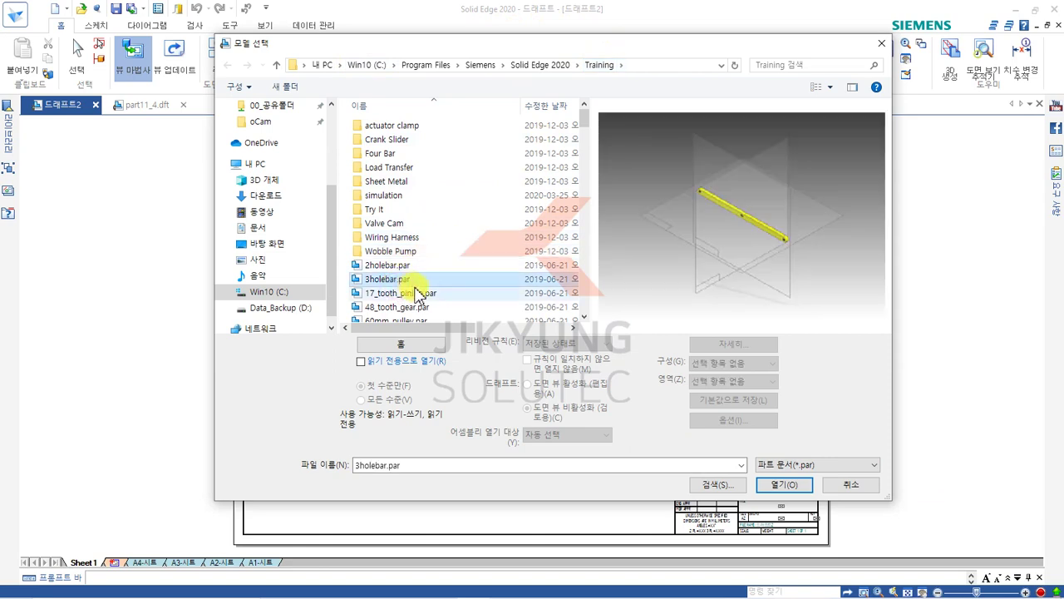
pyautogui.write('seva01')
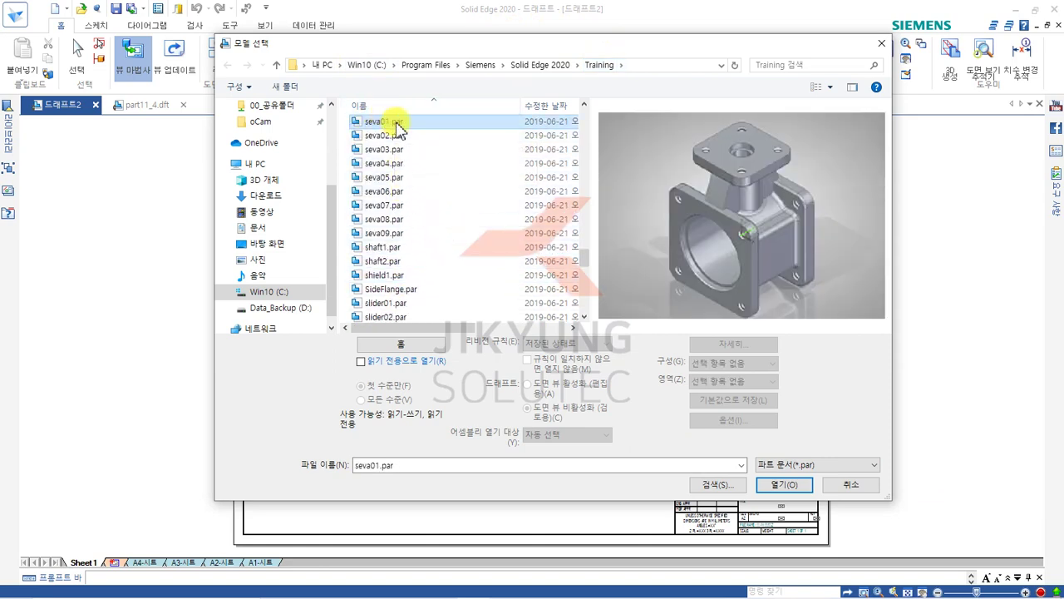
pyautogui.click(773, 486)
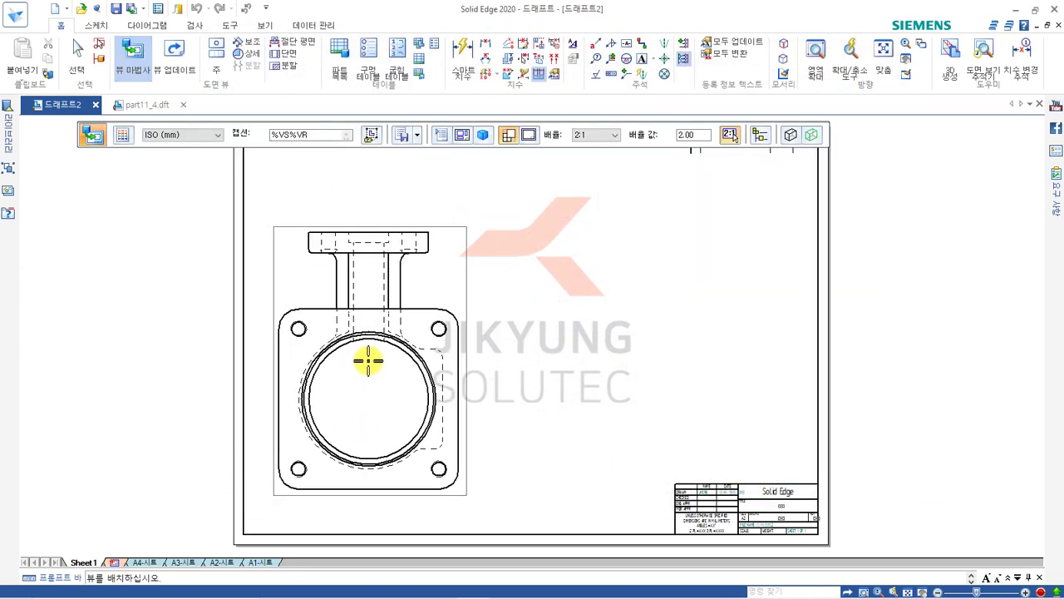
# Place the front view on the lower left of the sheet, plus the projected top, side and isometric views.
pyautogui.click(371, 414)
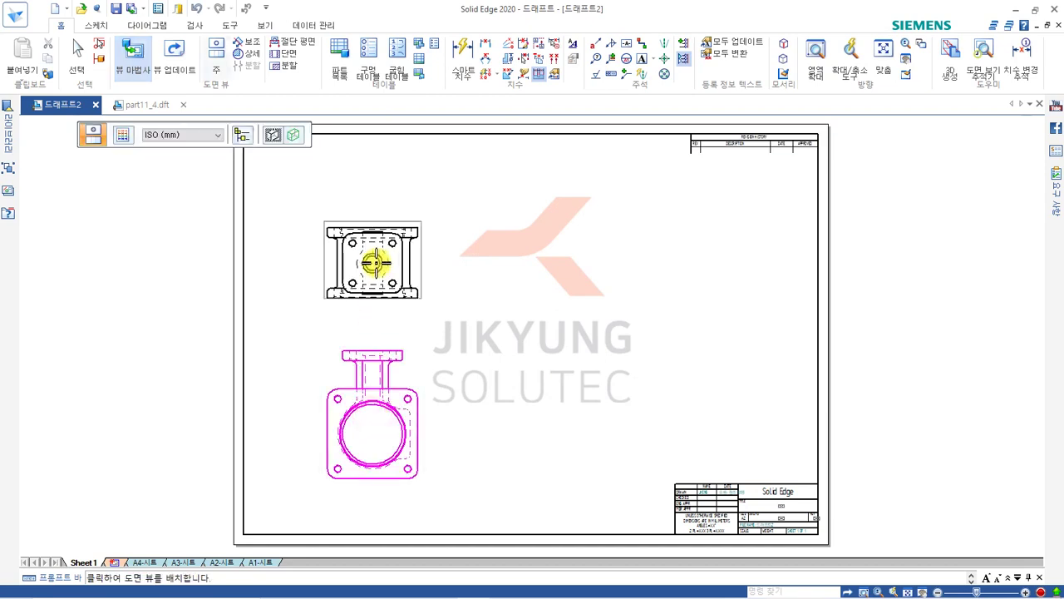
pyautogui.click(375, 263)
pyautogui.click(506, 446)
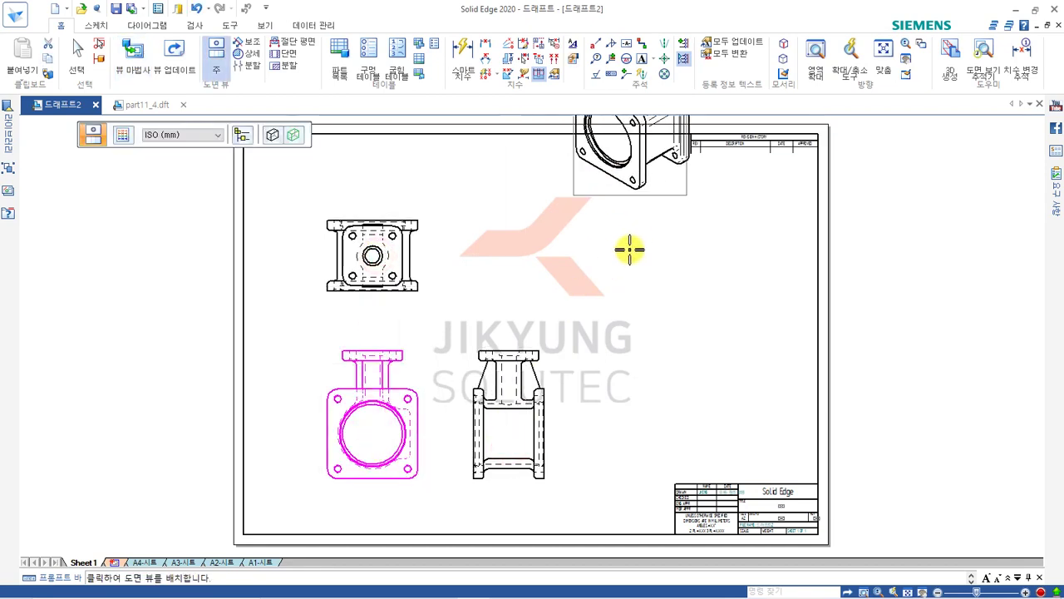
pyautogui.click(560, 309)
pyautogui.click(78, 49)
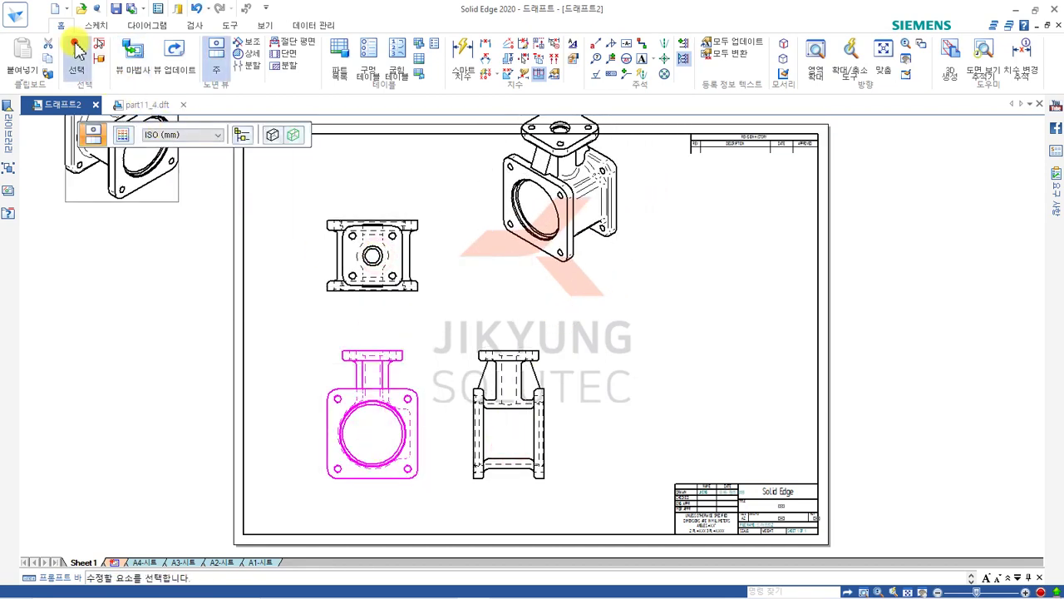
# Move the isometric view to the sheet's upper right and shift the side view farther from the front view.
pyautogui.moveTo(553, 206); pyautogui.dragTo(728, 258)
pyautogui.click(574, 266)
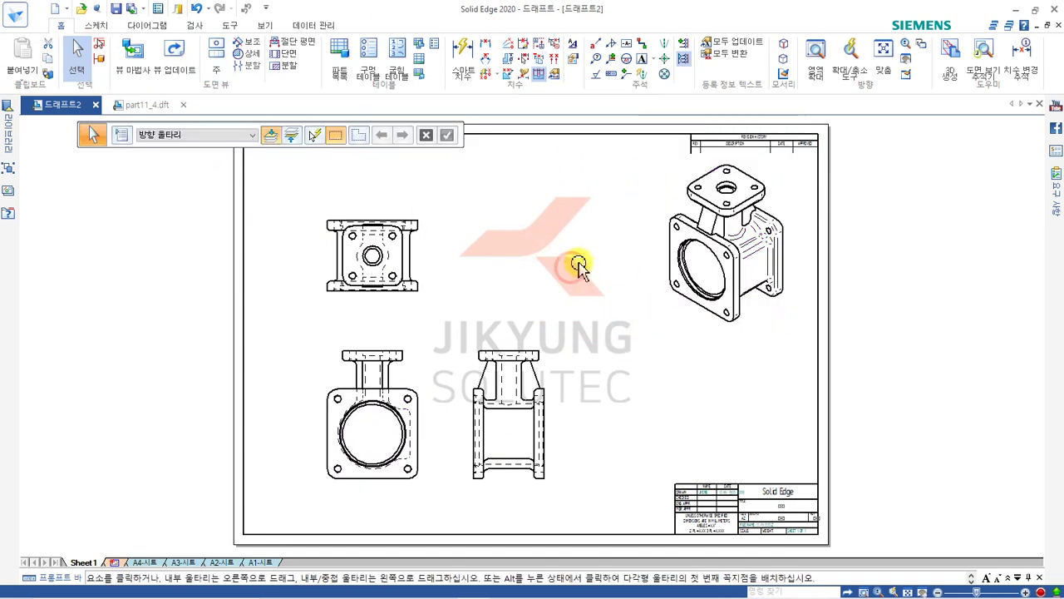
pyautogui.moveTo(494, 402); pyautogui.dragTo(527, 404)
pyautogui.click(545, 304)
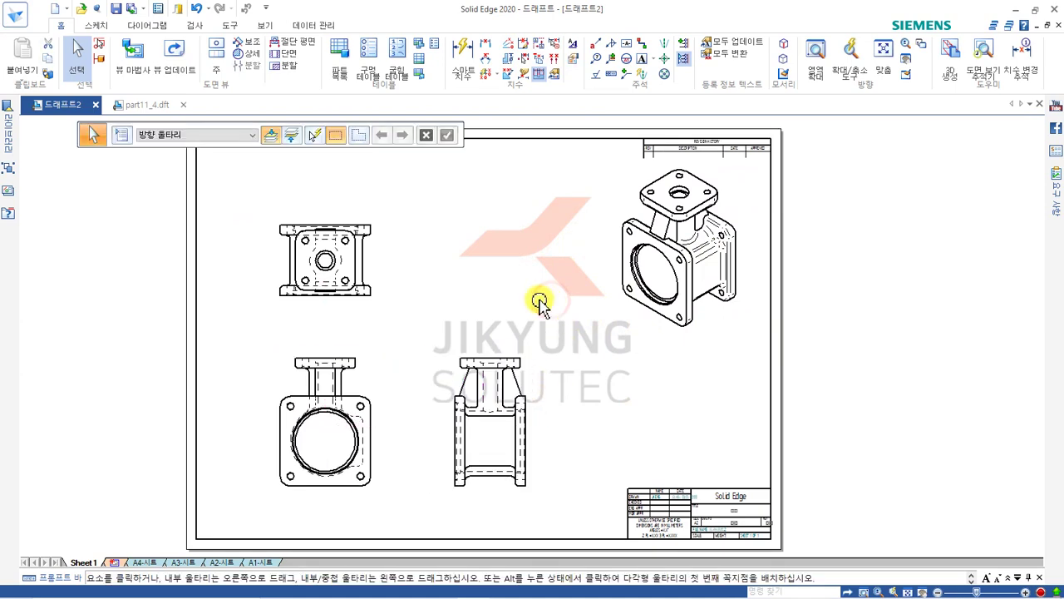
# Open the front view for editing with Draw in View (뷰에서 그리기).
pyautogui.scroll(2, 474, 285)
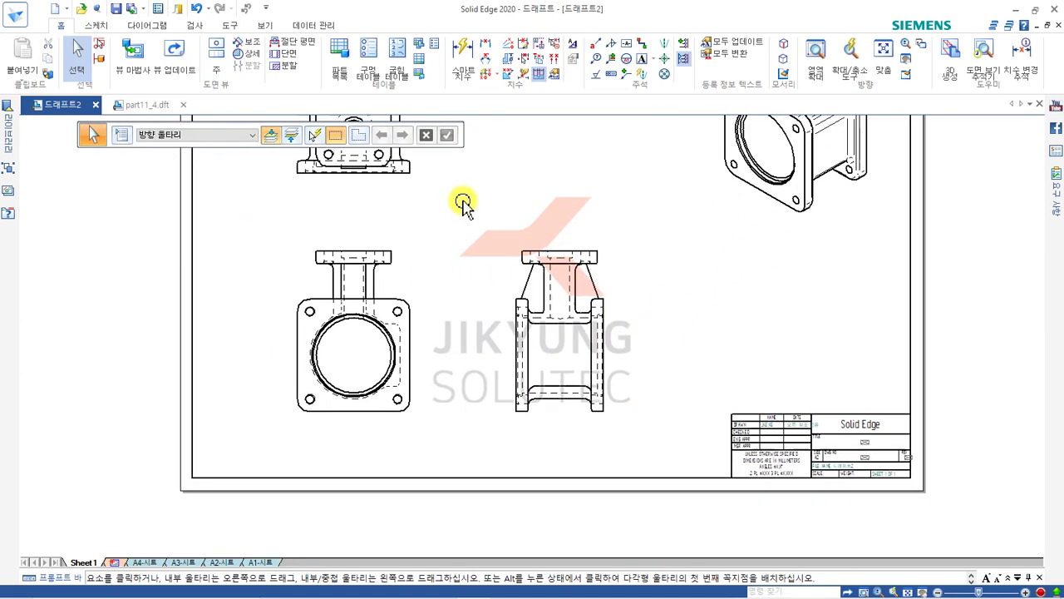
pyautogui.click(388, 253)
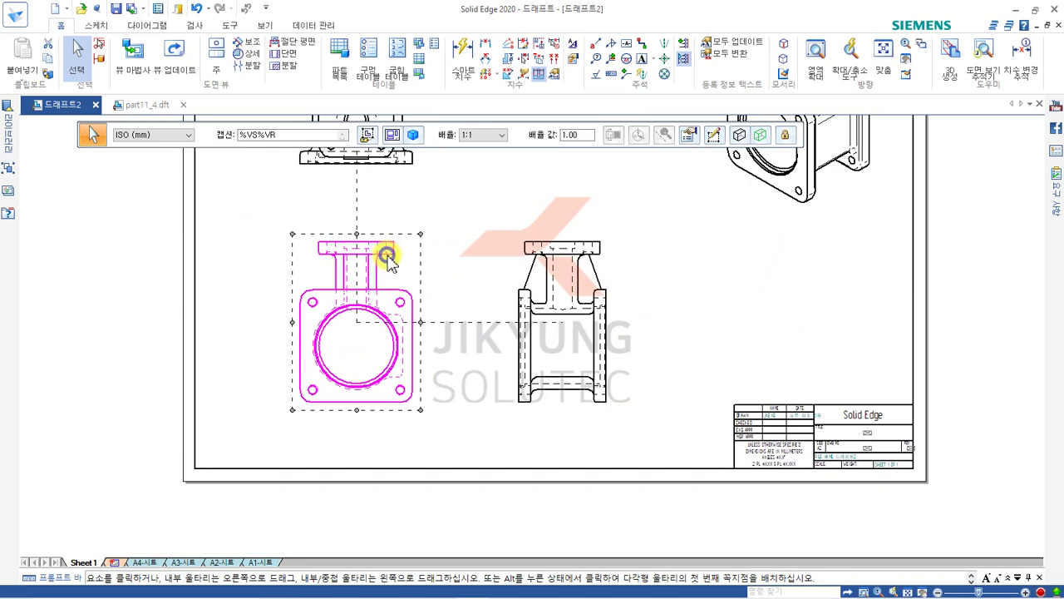
pyautogui.rightClick(387, 258)
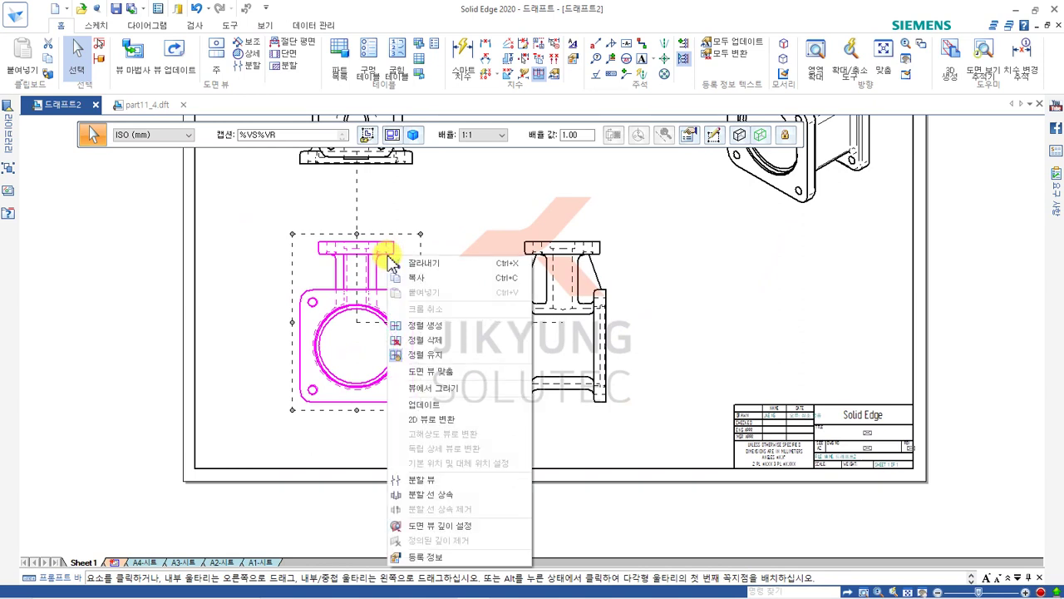
pyautogui.click(481, 393)
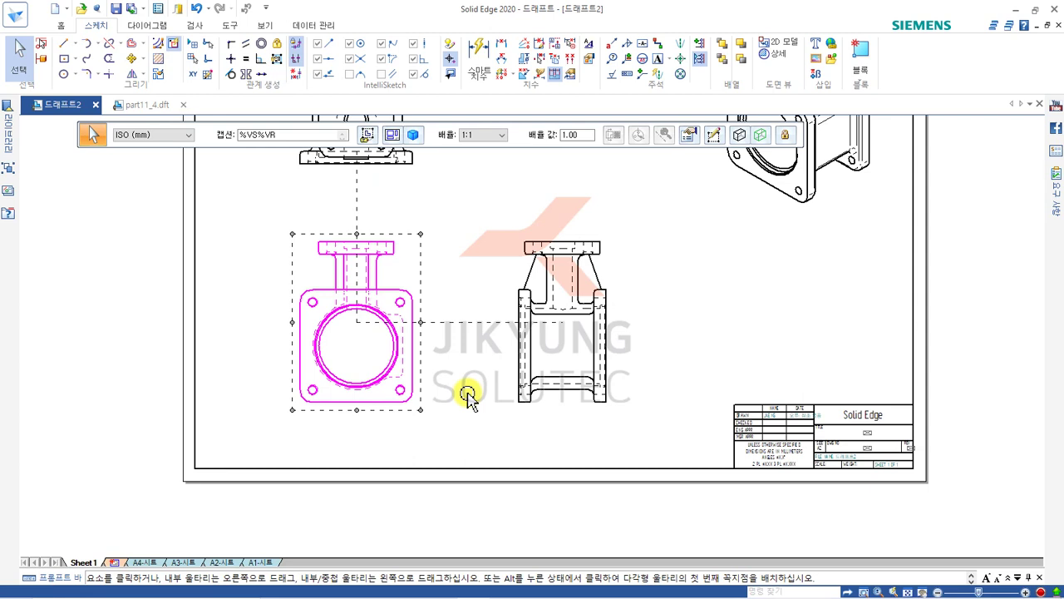
pyautogui.rightClick(399, 359)
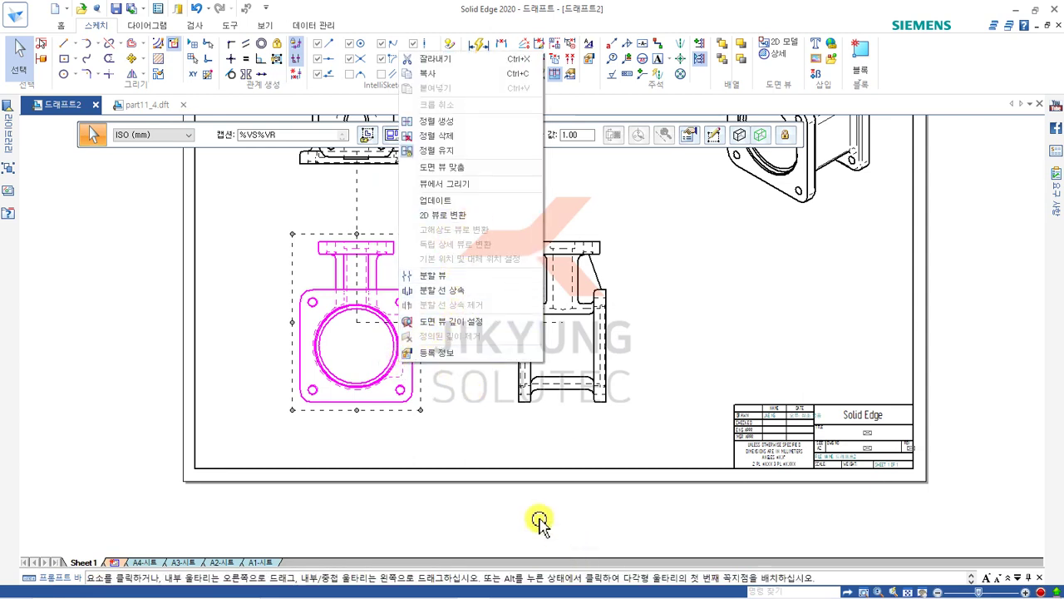
pyautogui.click(479, 189)
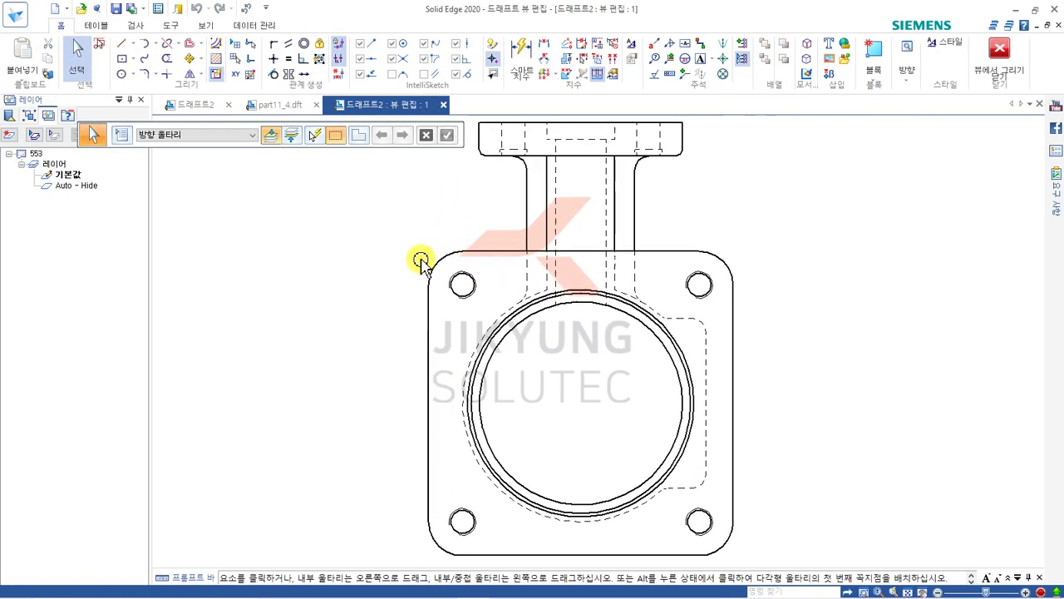
# Draw a rectangle enclosing the entire front view, and close Draw in View to return to the sheet.
pyautogui.scroll(-3, 727, 349)
pyautogui.scroll(-2, 727, 349)
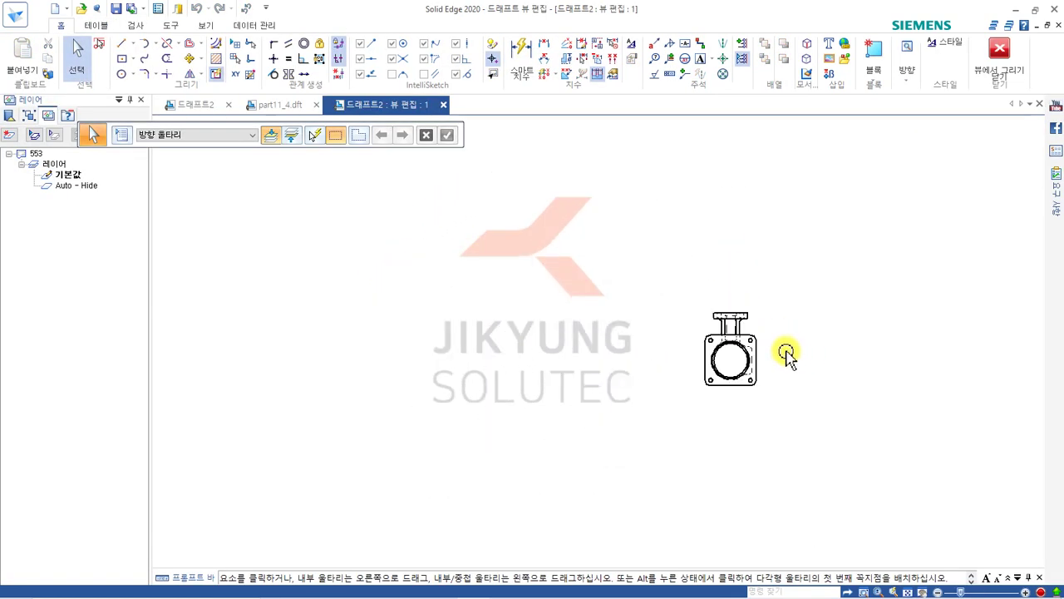
pyautogui.scroll(4, 586, 300)
pyautogui.scroll(-2, 594, 304)
pyautogui.scroll(1, 549, 316)
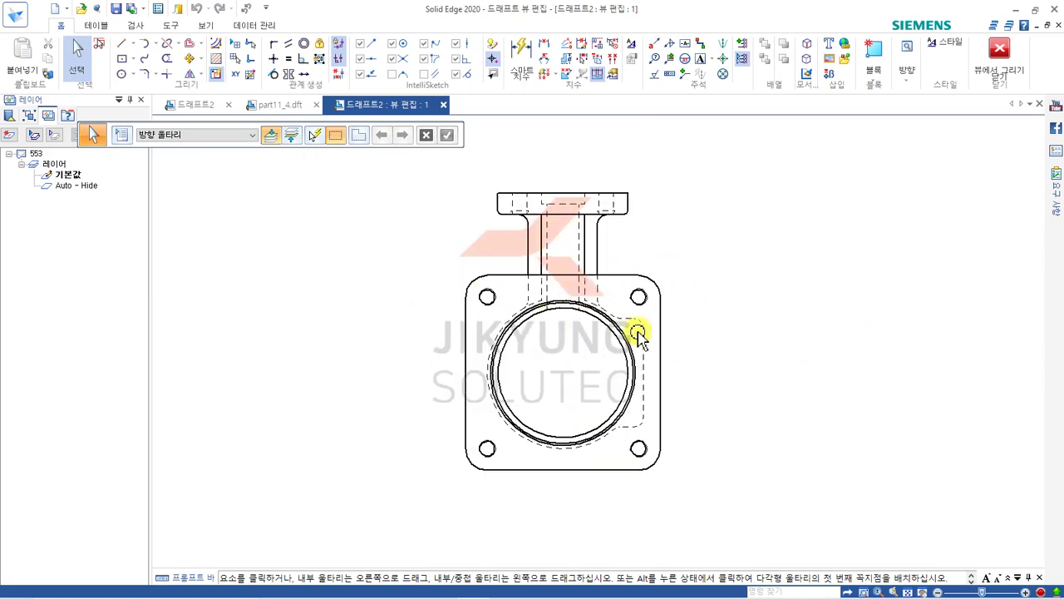
pyautogui.scroll(1, 632, 328)
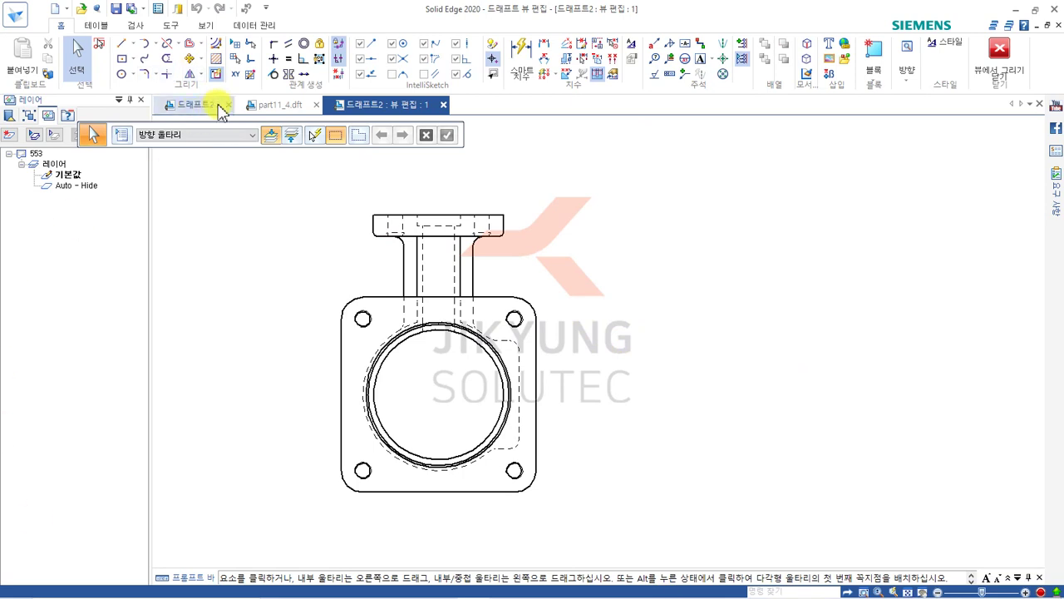
pyautogui.click(132, 61)
pyautogui.click(139, 73)
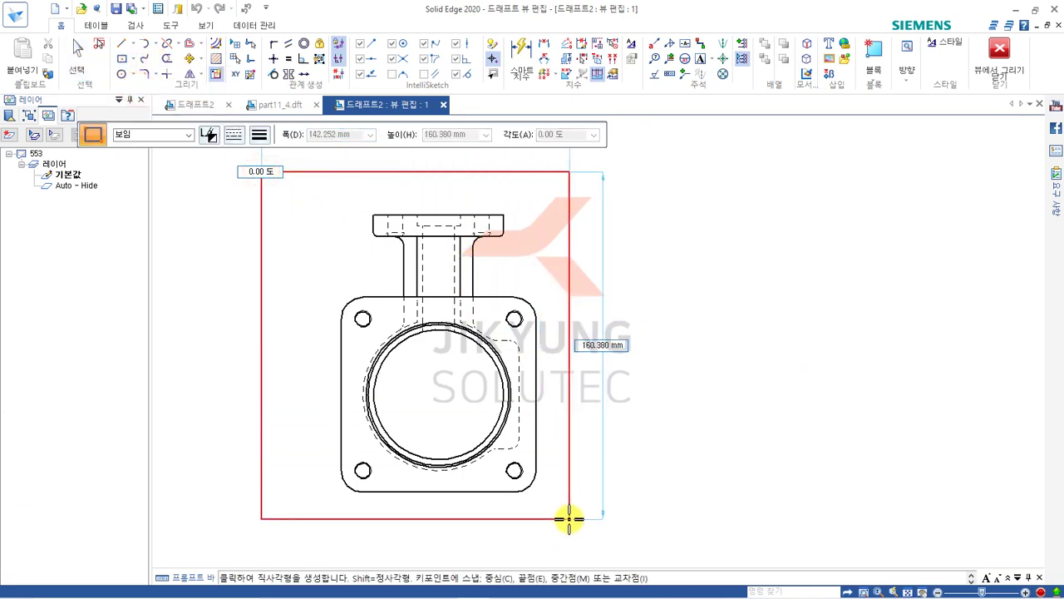
pyautogui.click(594, 539)
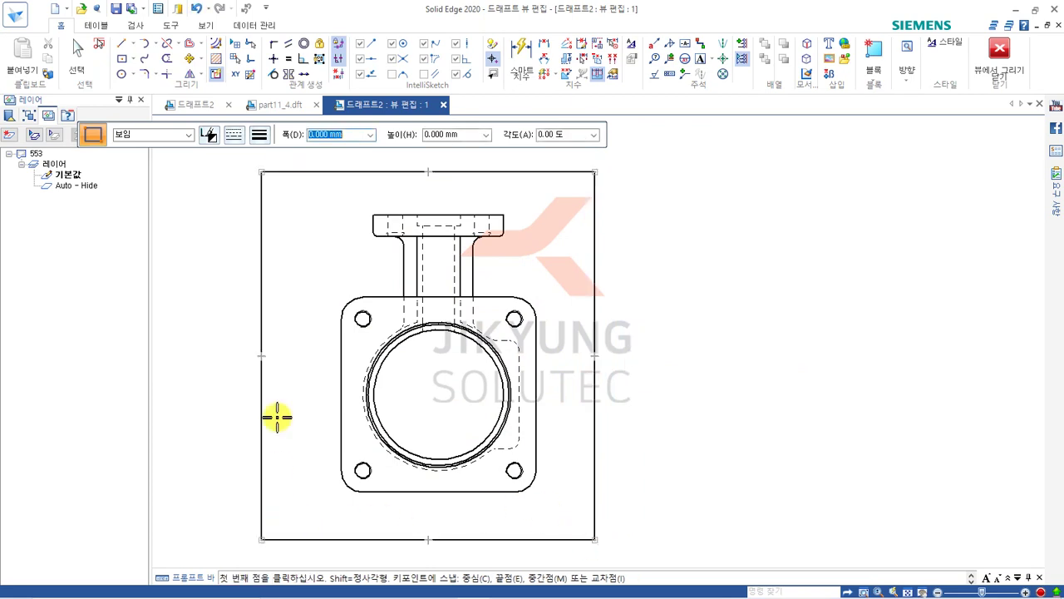
pyautogui.scroll(-3, 582, 266)
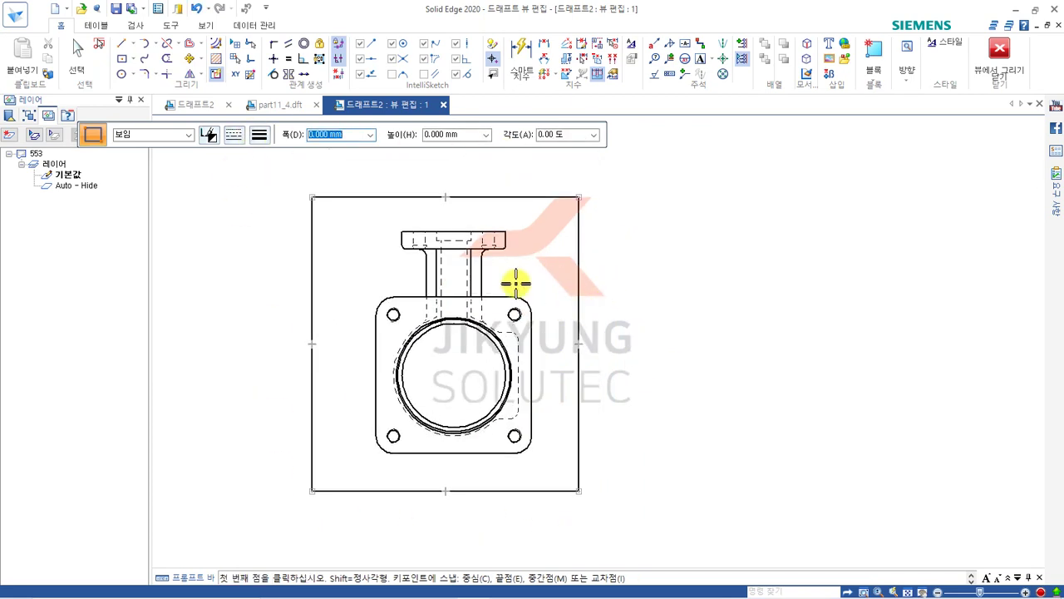
pyautogui.click(1000, 64)
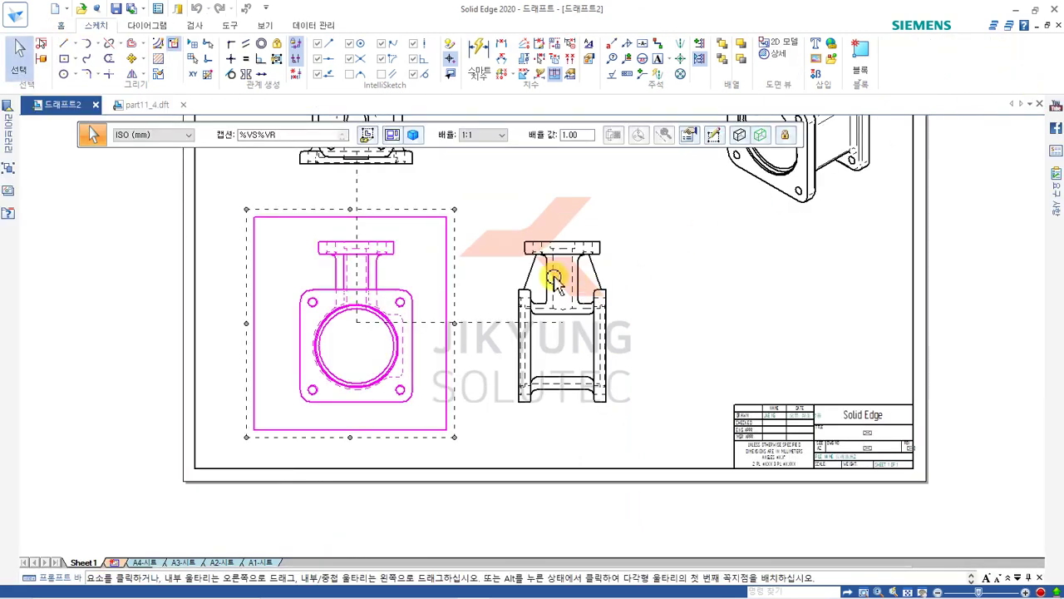
pyautogui.click(490, 204)
# Set the front view's scale value to 2.
pyautogui.scroll(-4, 534, 274)
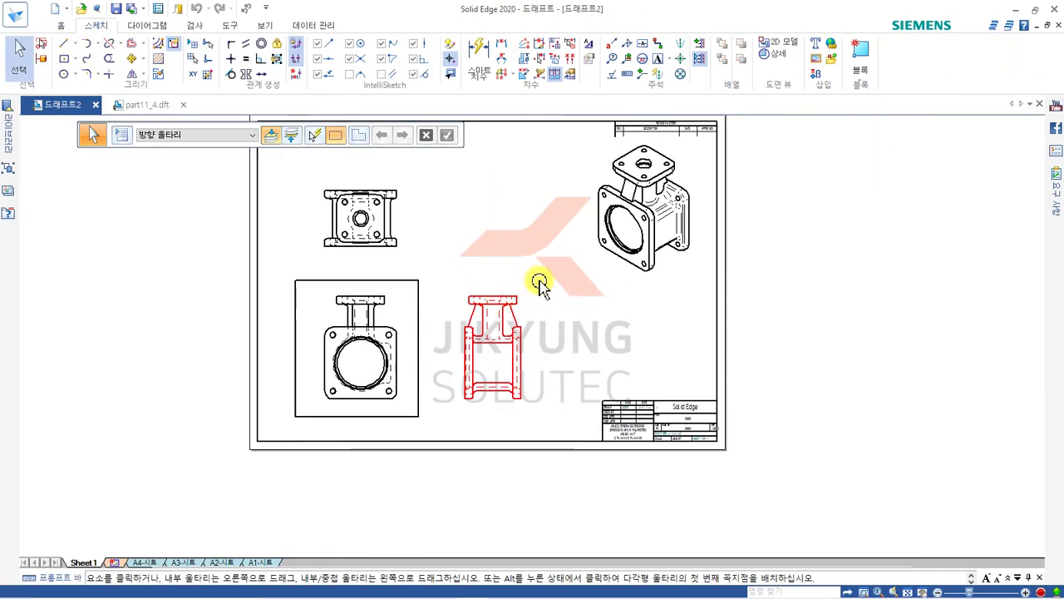
pyautogui.click(407, 354)
pyautogui.moveTo(380, 323); pyautogui.dragTo(426, 340)
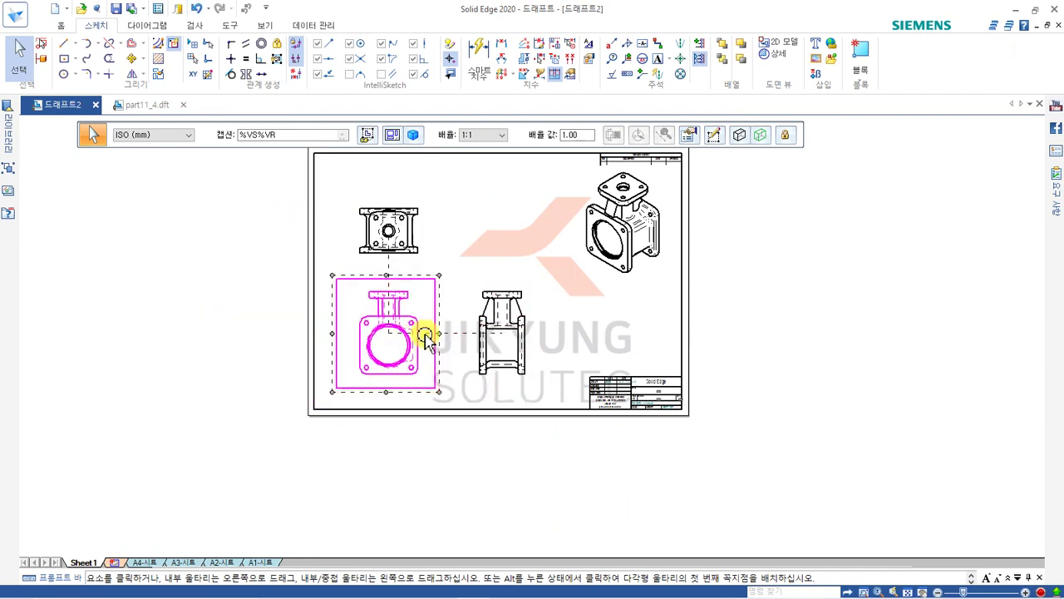
pyautogui.click(577, 135)
pyautogui.write('2')
pyautogui.press('Return')
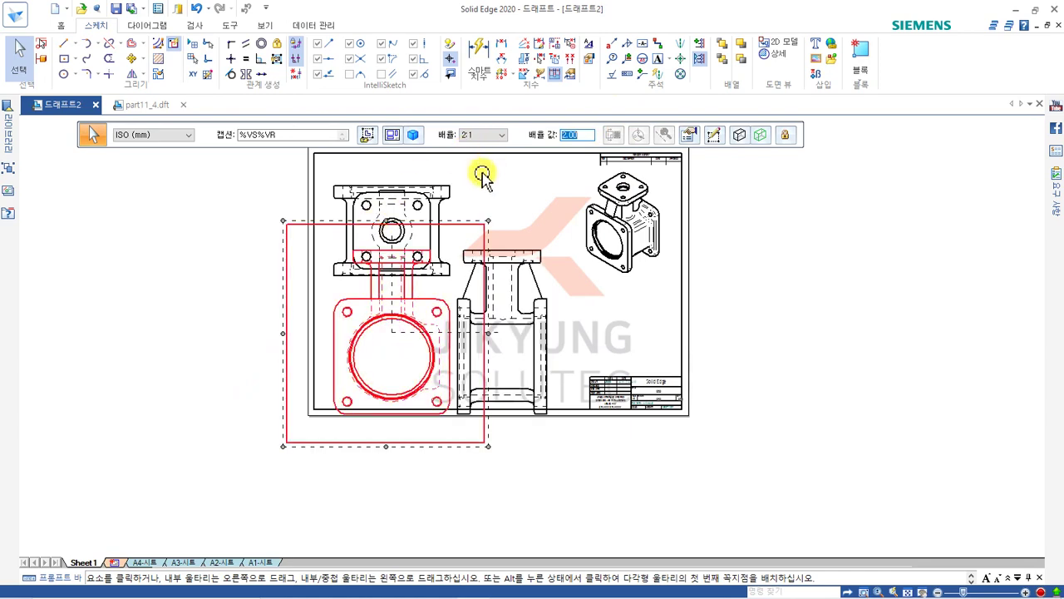
# Move the front view off the left side of the sheet and raise the top view clear above it.
pyautogui.moveTo(352, 340); pyautogui.dragTo(153, 369)
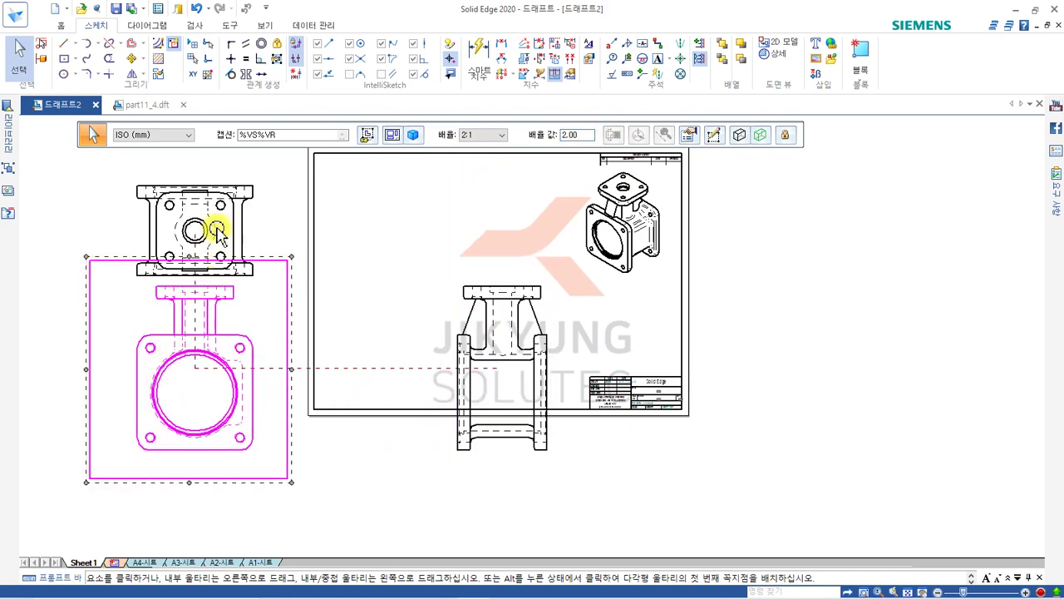
pyautogui.scroll(-2, 320, 309)
pyautogui.moveTo(238, 258); pyautogui.dragTo(238, 191)
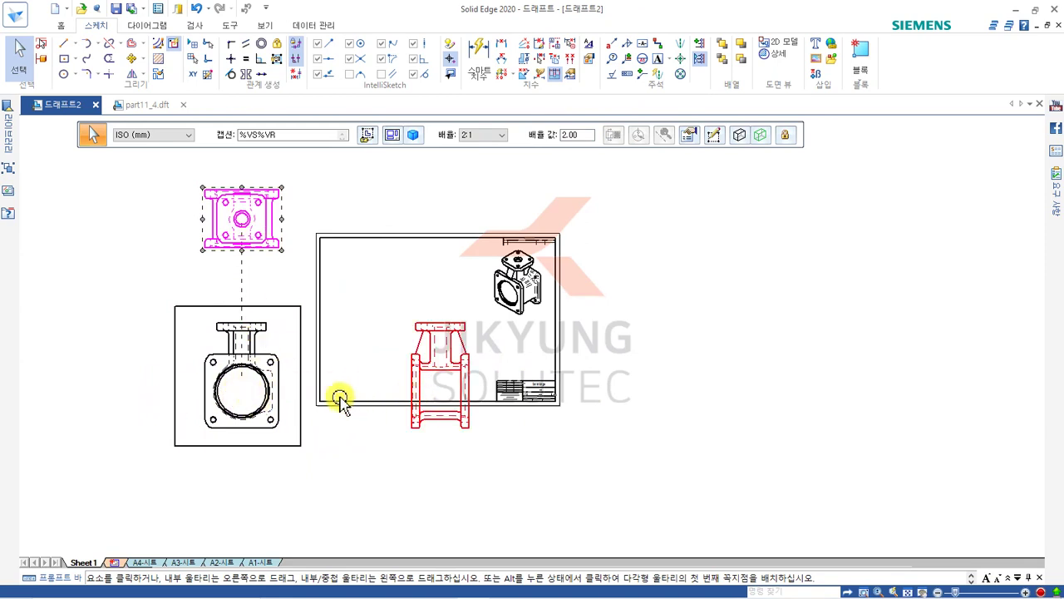
# Move the front view back onto the left part of the sheet and reposition the side view beside it.
pyautogui.click(223, 364)
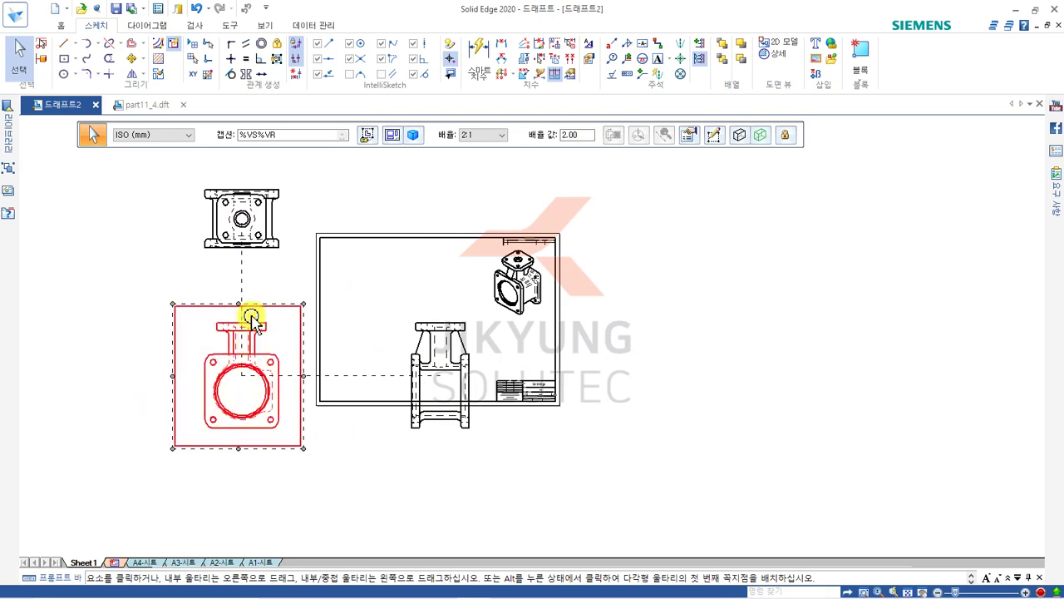
pyautogui.moveTo(251, 394); pyautogui.dragTo(364, 354)
pyautogui.moveTo(458, 292); pyautogui.dragTo(471, 341)
# Set the side view's scale value to 1, and move the top and side views closer to the front view.
pyautogui.click(580, 136)
pyautogui.write('1')
pyautogui.press('Return')
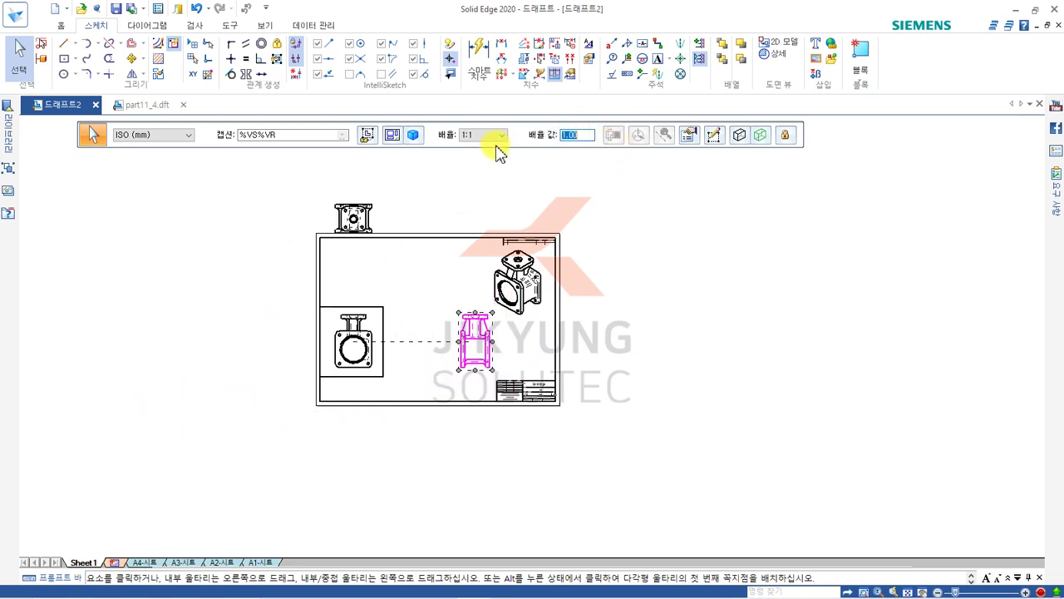
pyautogui.moveTo(356, 221); pyautogui.dragTo(382, 290)
pyautogui.moveTo(480, 352); pyautogui.dragTo(449, 354)
# Delete the alignment between the side view and the front view.
pyautogui.scroll(5, 464, 292)
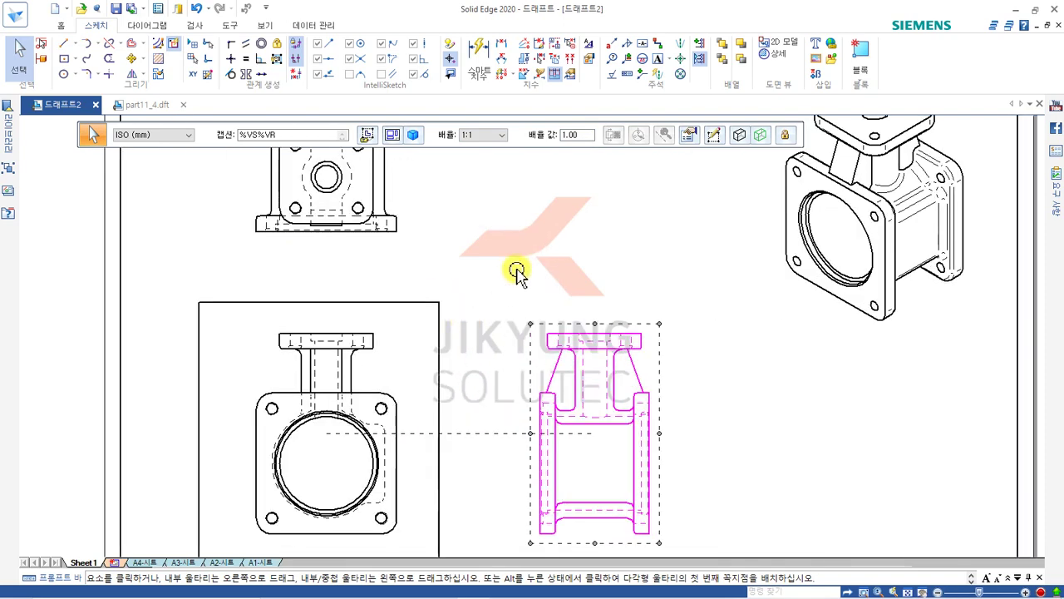
pyautogui.moveTo(656, 189)
pyautogui.mouseDown(button='middle')
pyautogui.moveTo(613, 320)
pyautogui.moveTo(539, 247)
pyautogui.mouseUp(button='middle')
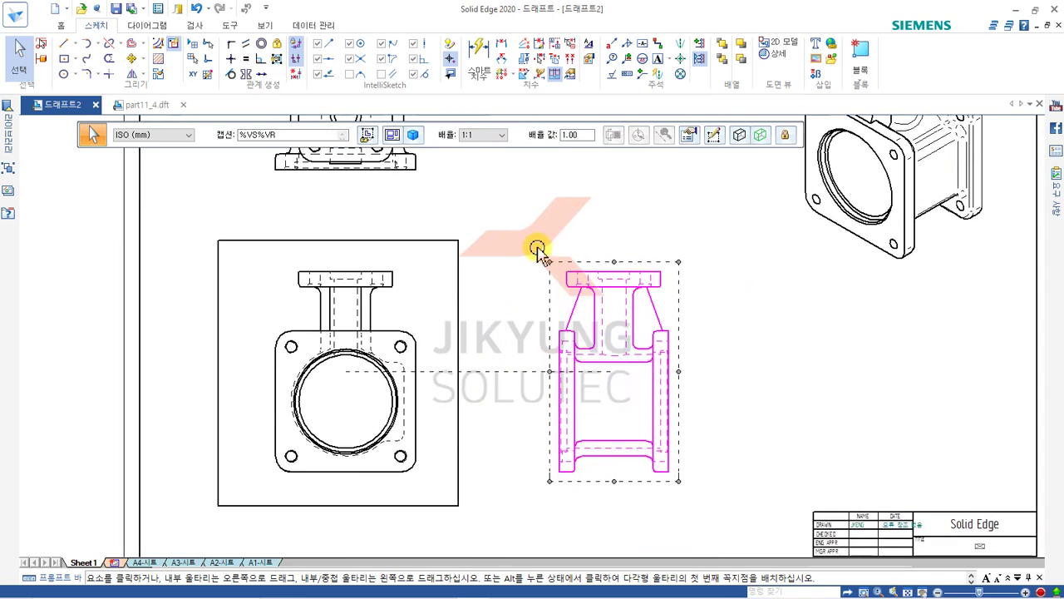
pyautogui.rightClick(571, 336)
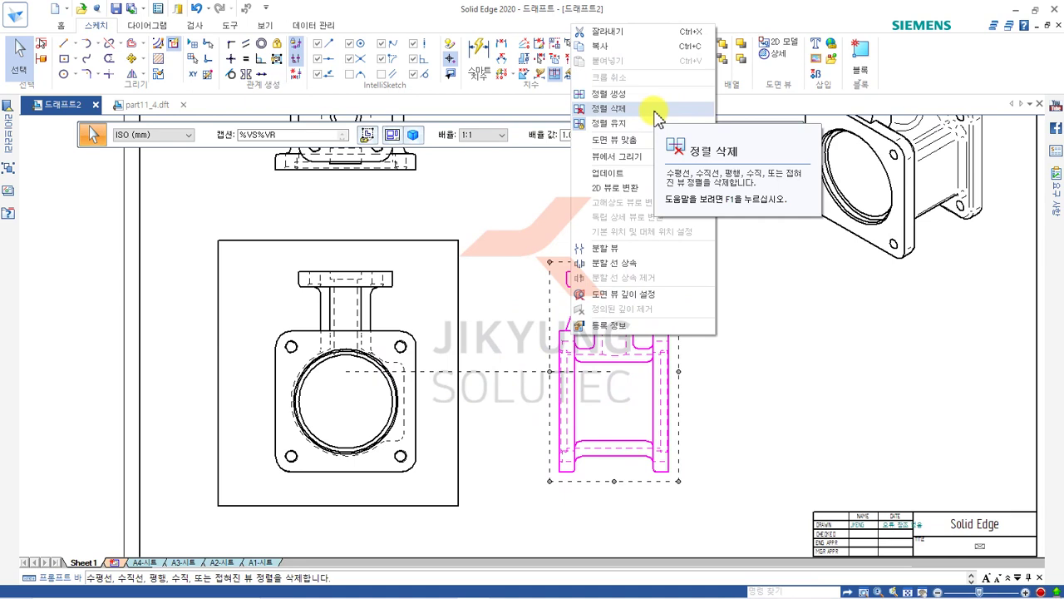
pyautogui.click(657, 118)
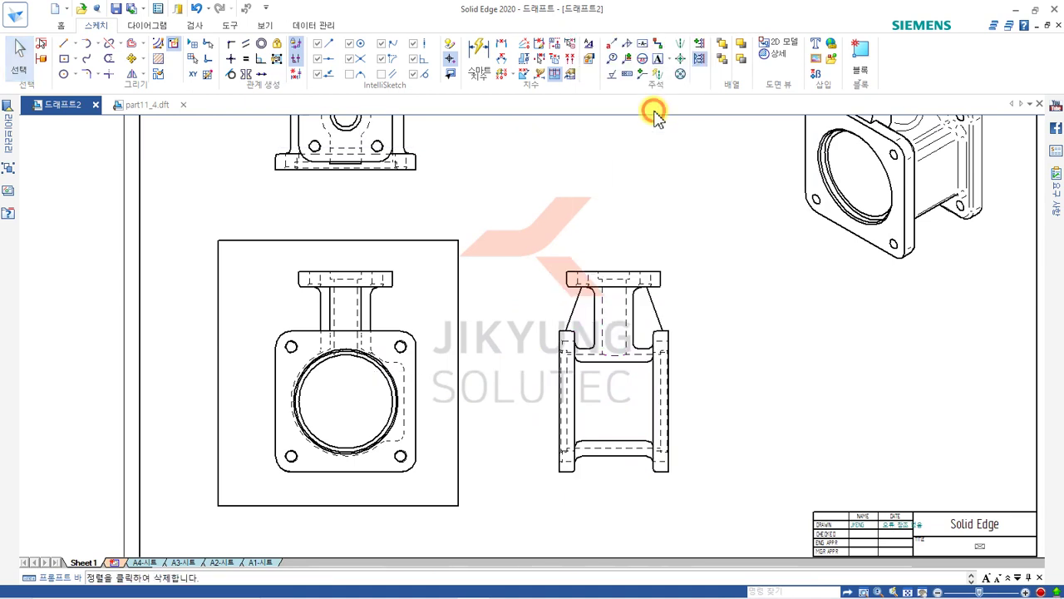
pyautogui.click(493, 371)
pyautogui.press('Escape')
# Move the unaligned side view freely toward the title block, and back to a raised place between the front and isometric views.
pyautogui.moveTo(623, 371); pyautogui.dragTo(940, 361)
pyautogui.click(573, 350)
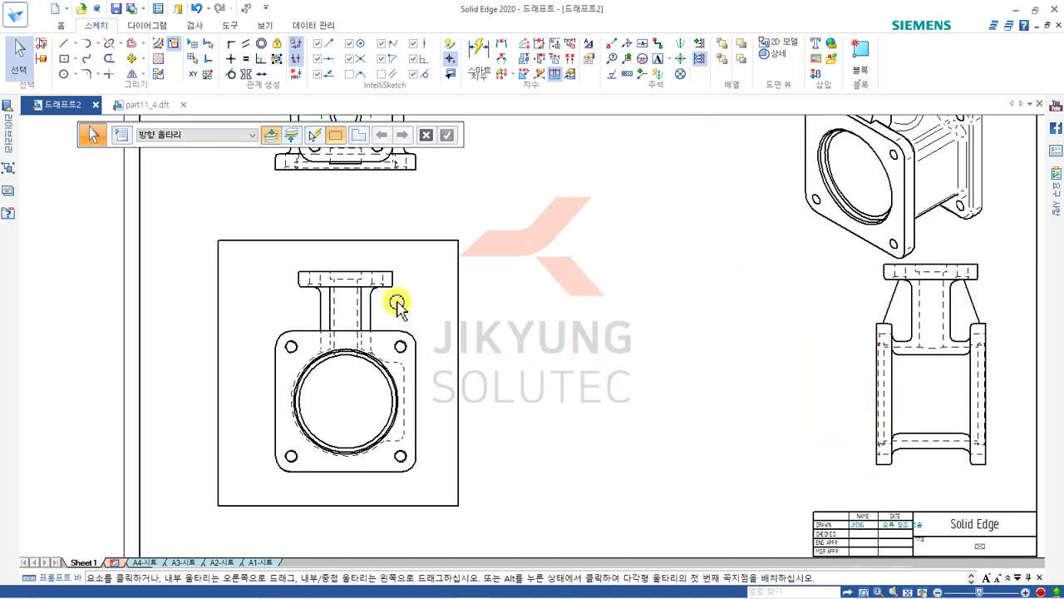
pyautogui.moveTo(873, 391); pyautogui.dragTo(642, 279)
pyautogui.hotkey('ctrl', 'shift', 'a')
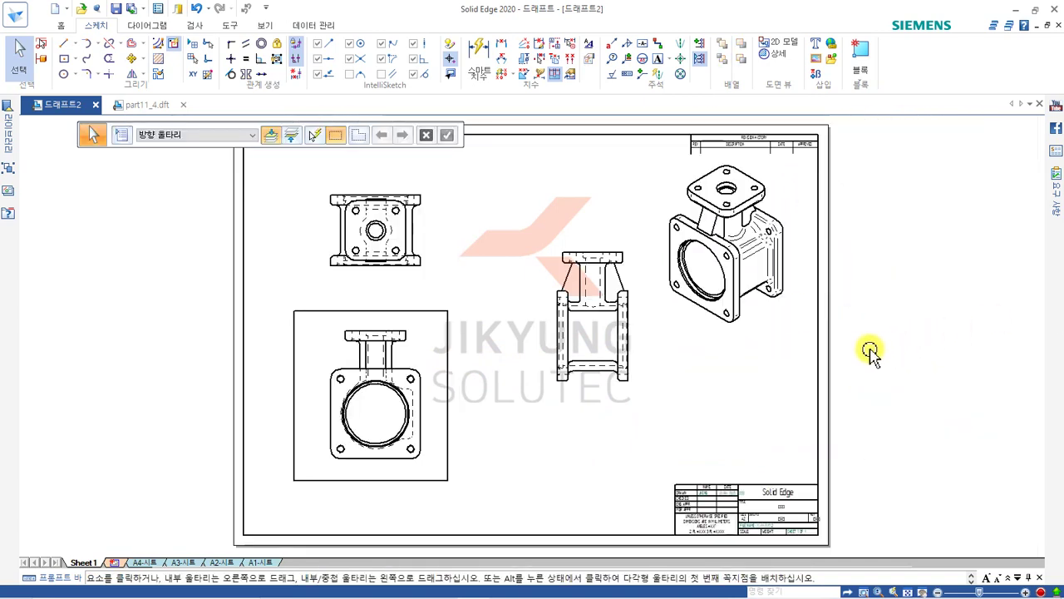
# Create a horizontal alignment by drawing view centre between the side view and the front view.
pyautogui.scroll(4, 691, 338)
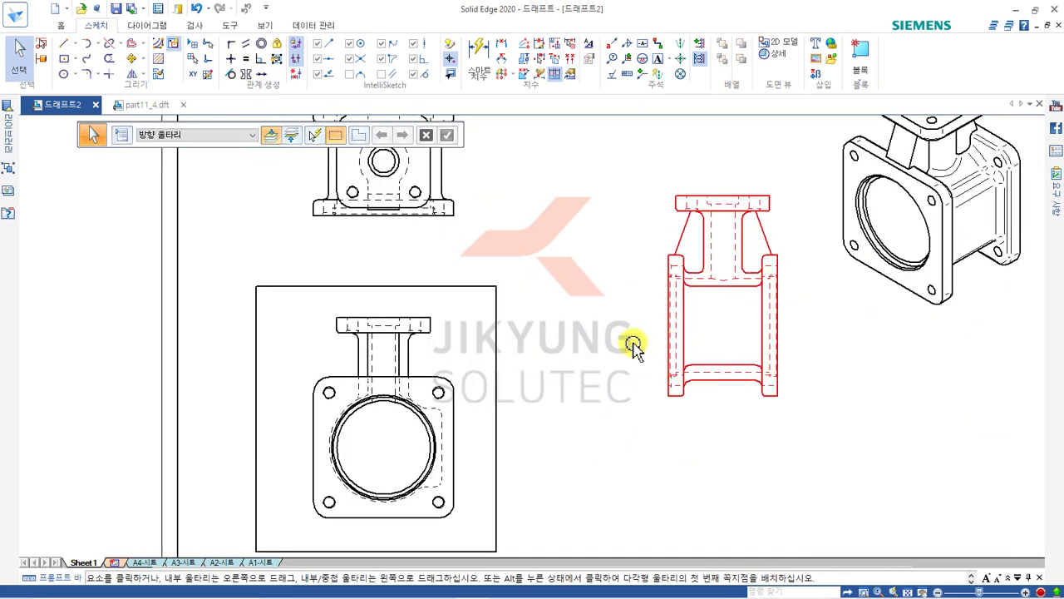
pyautogui.click(740, 266)
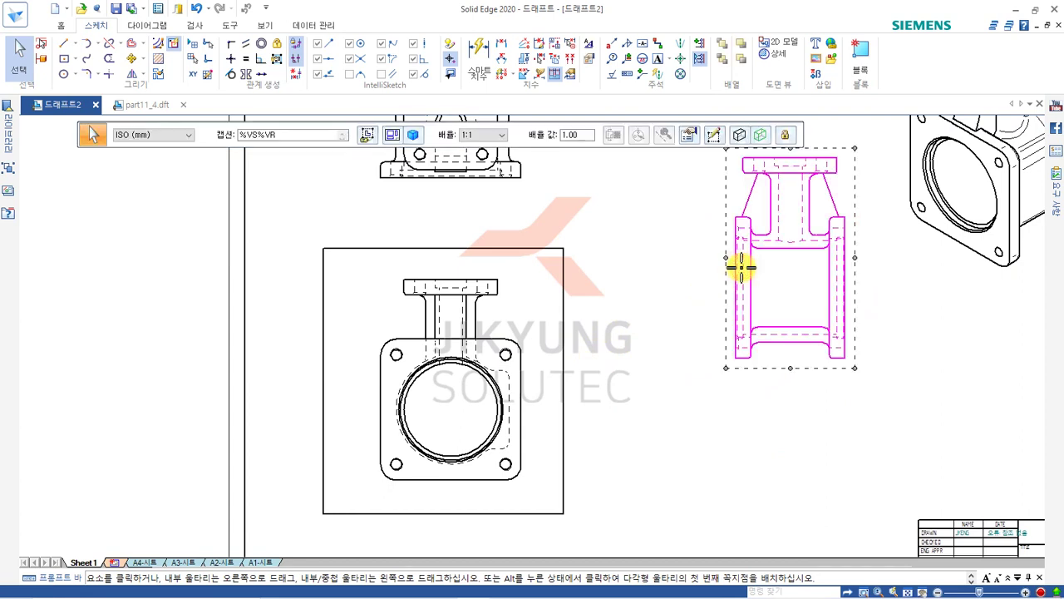
pyautogui.rightClick(740, 266)
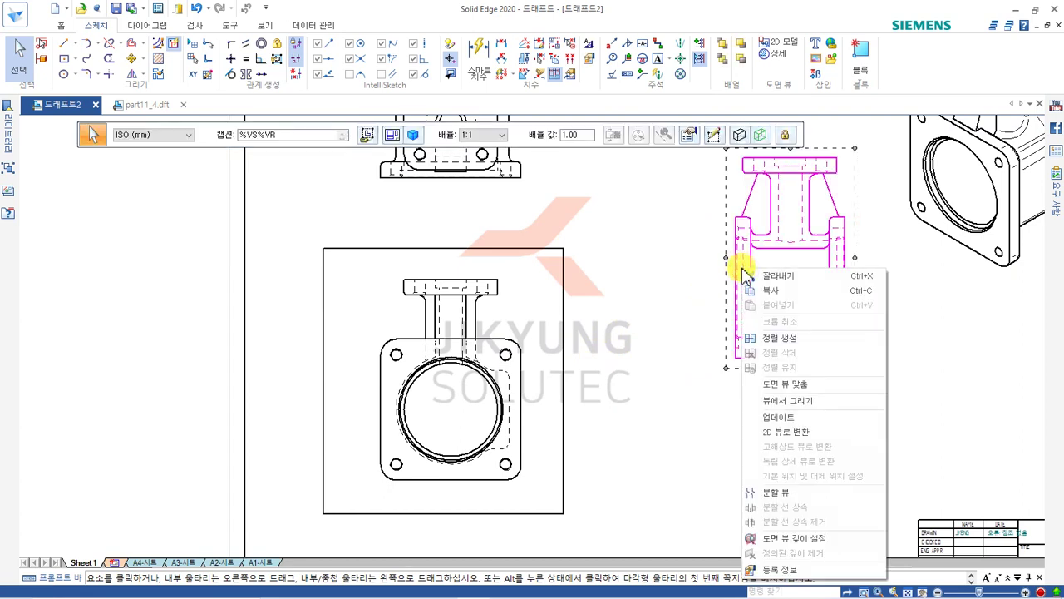
pyautogui.click(816, 339)
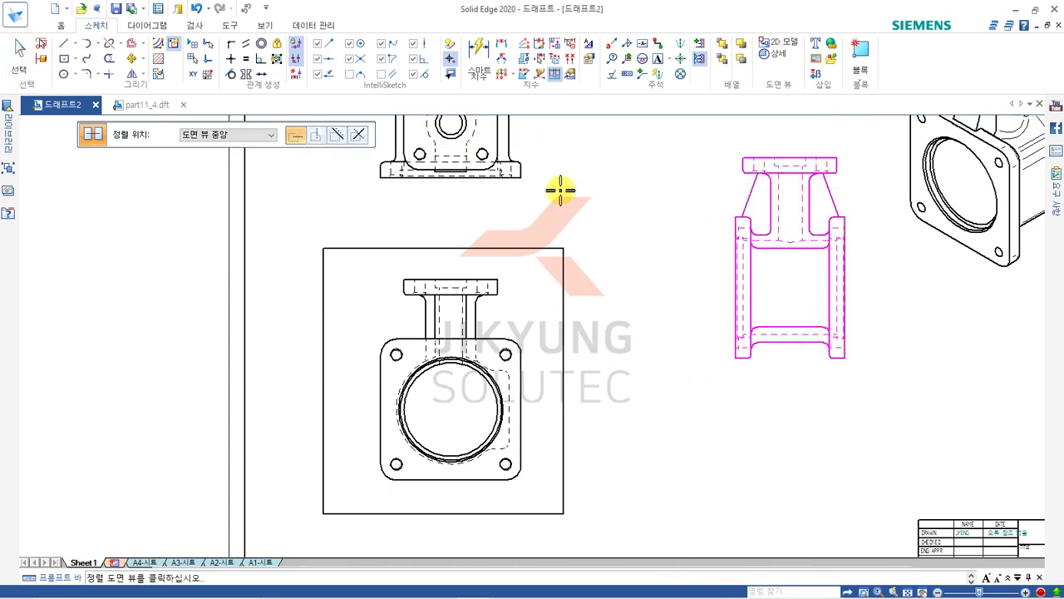
pyautogui.click(463, 339)
# Move the front view slightly lower on the sheet together with the aligned side view.
pyautogui.scroll(-4, 617, 340)
pyautogui.moveTo(414, 374); pyautogui.dragTo(442, 465)
pyautogui.click(551, 240)
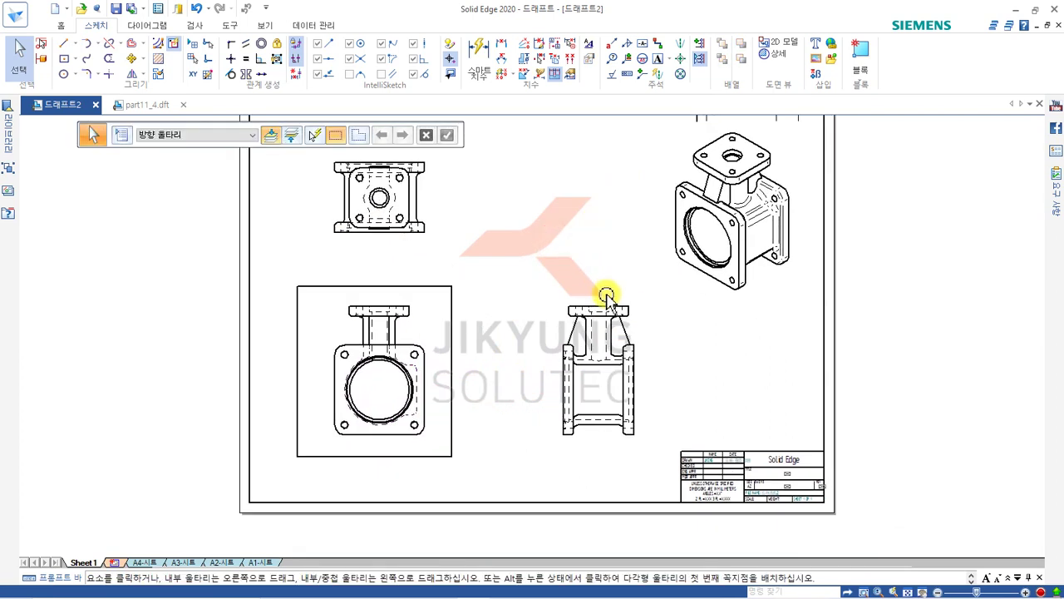
pyautogui.click(384, 165)
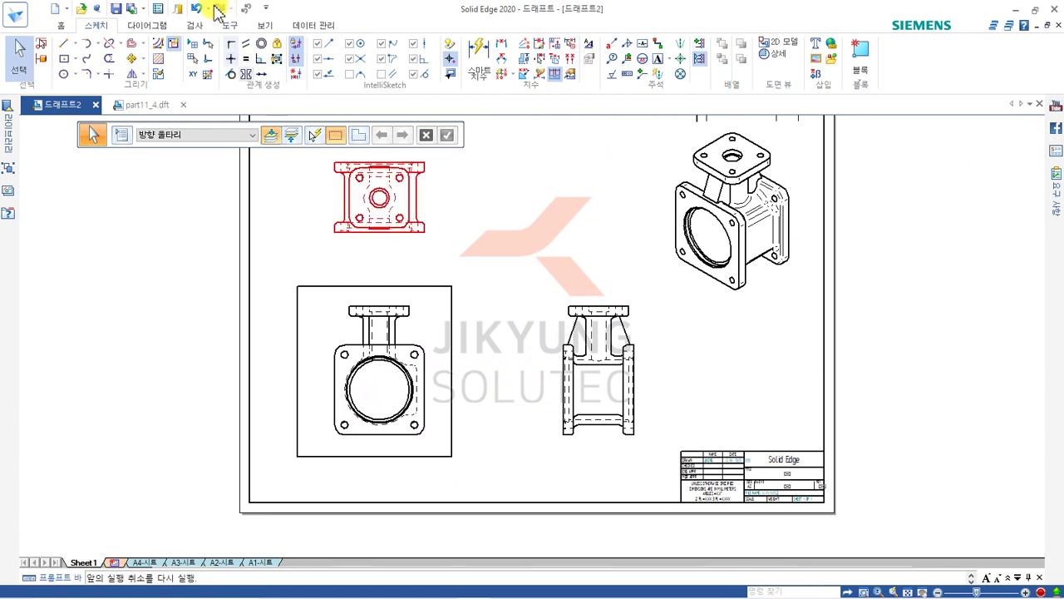
# Switch to the part11_4.dft drawing and examine the front view's dimensions, especially the cylinder height.
pyautogui.click(148, 105)
pyautogui.press('Escape')
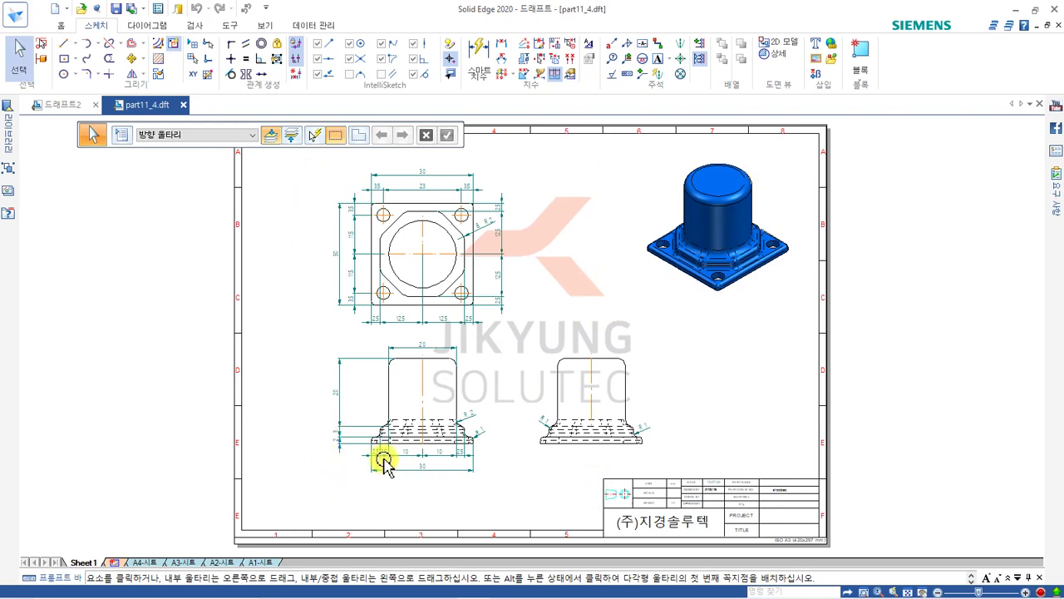
pyautogui.scroll(3, 505, 316)
pyautogui.scroll(-3, 608, 300)
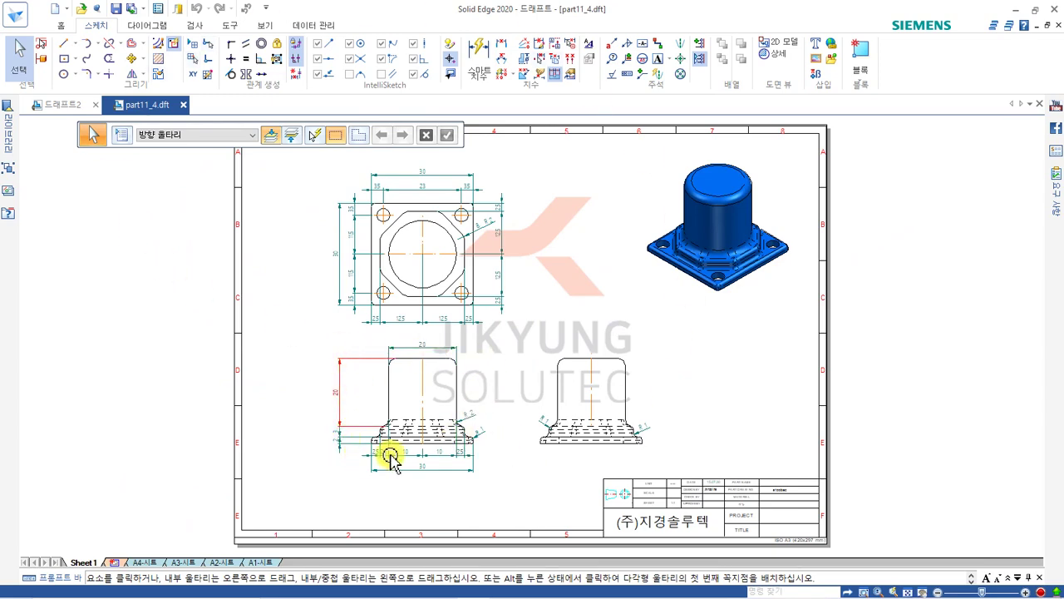
pyautogui.scroll(3, 359, 388)
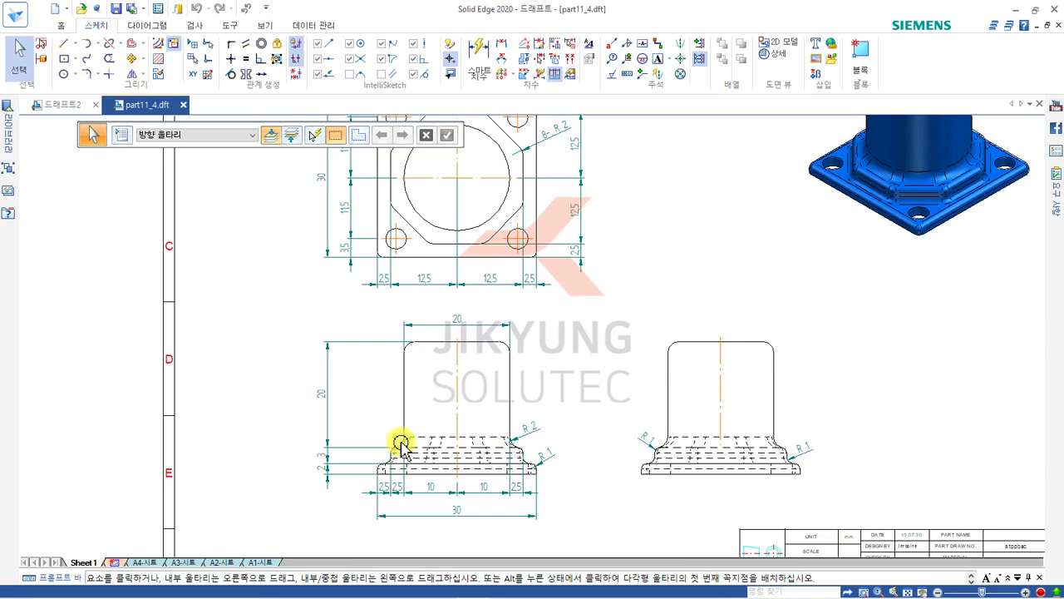
pyautogui.scroll(-1, 616, 290)
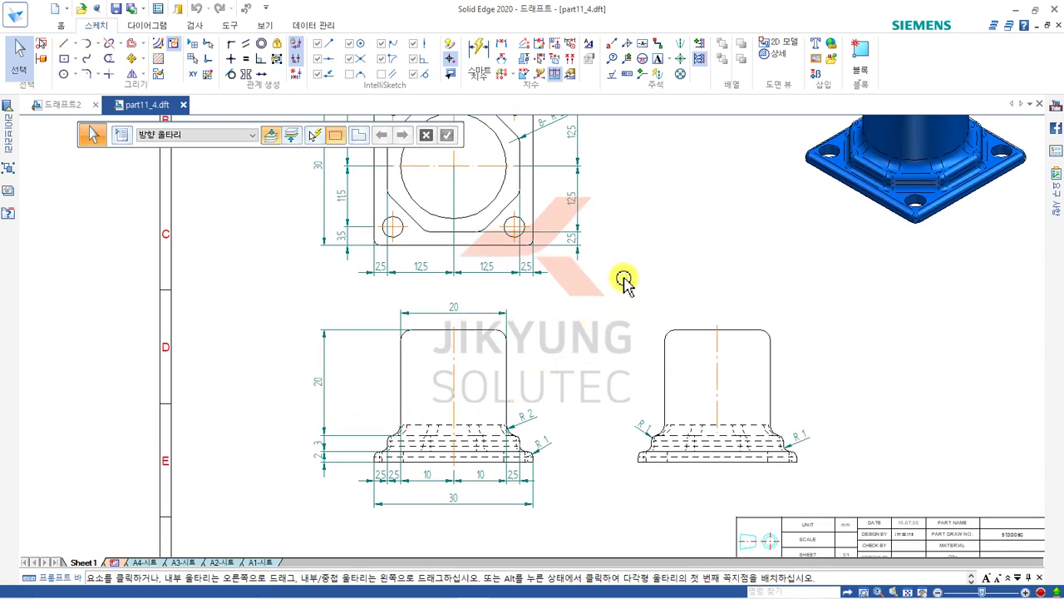
pyautogui.middleClick(637, 261)
pyautogui.middleClick(637, 261)
# Open the part Capacitor.par and set the height of its cylindrical protrusion to 15 mm by dynamic edit.
pyautogui.click(24, 15)
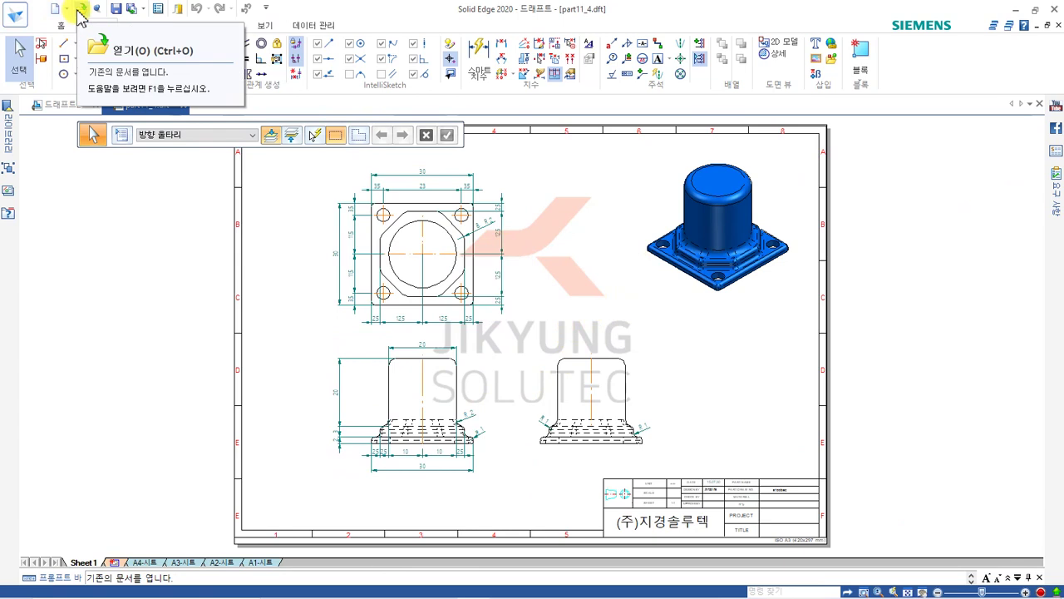
pyautogui.doubleClick(459, 382)
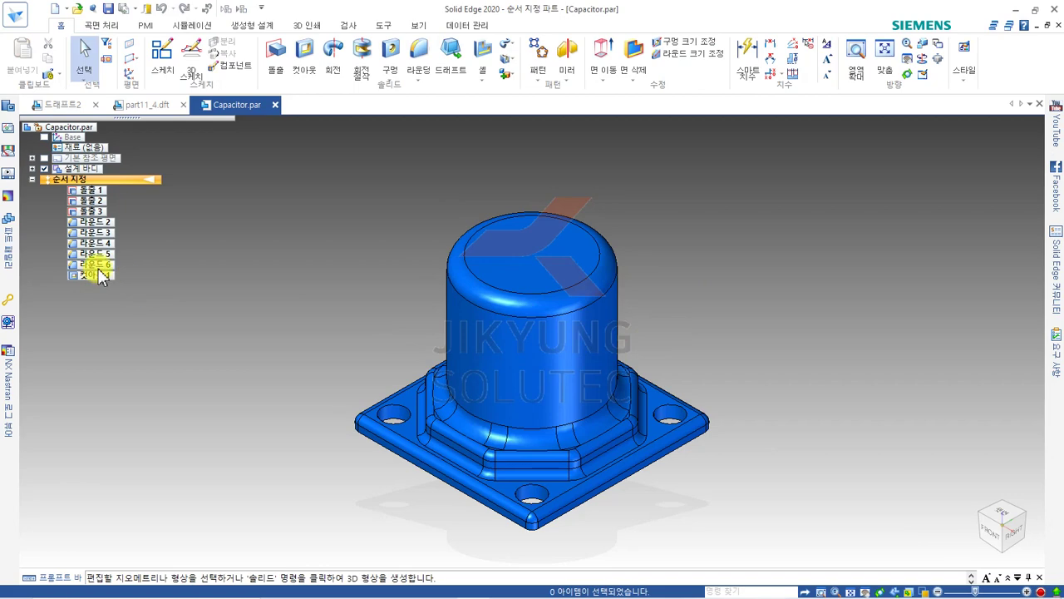
pyautogui.click(459, 333)
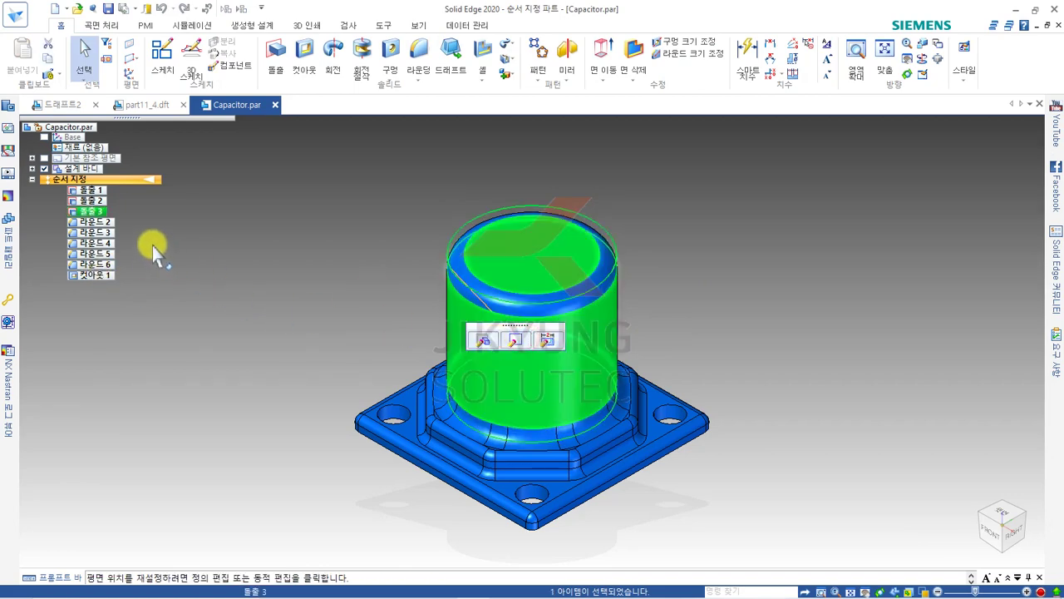
pyautogui.click(553, 340)
pyautogui.moveTo(733, 432); pyautogui.dragTo(789, 423, button='middle')
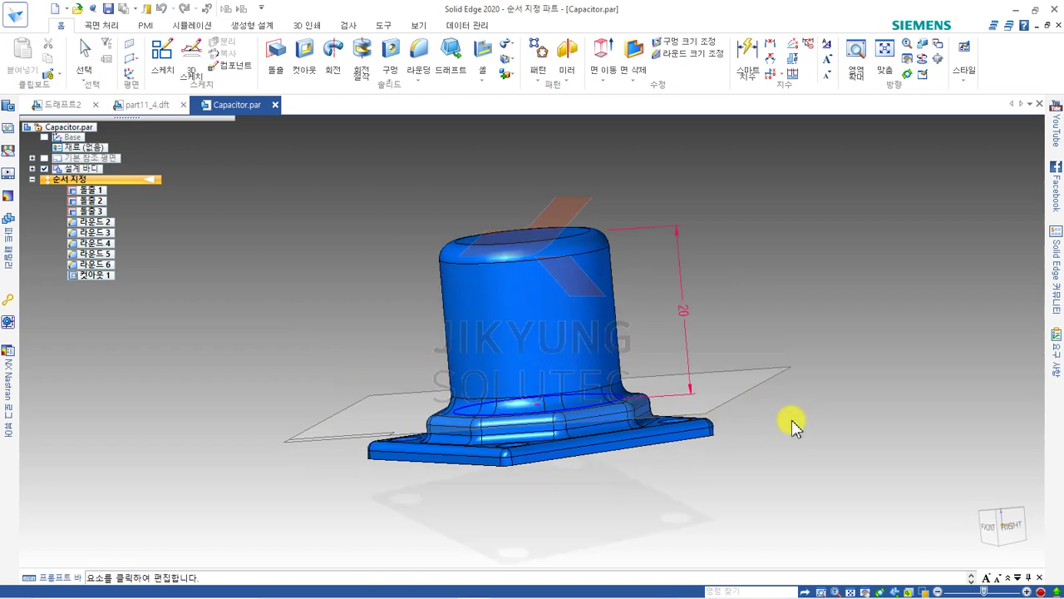
pyautogui.click(1012, 534)
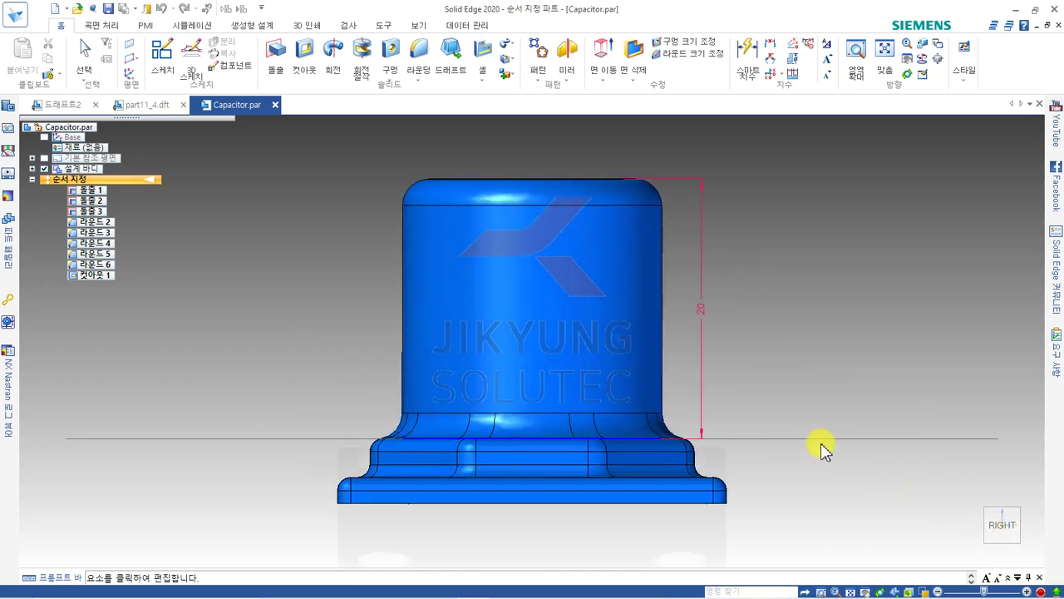
pyautogui.click(702, 314)
pyautogui.write('15')
pyautogui.press('Return')
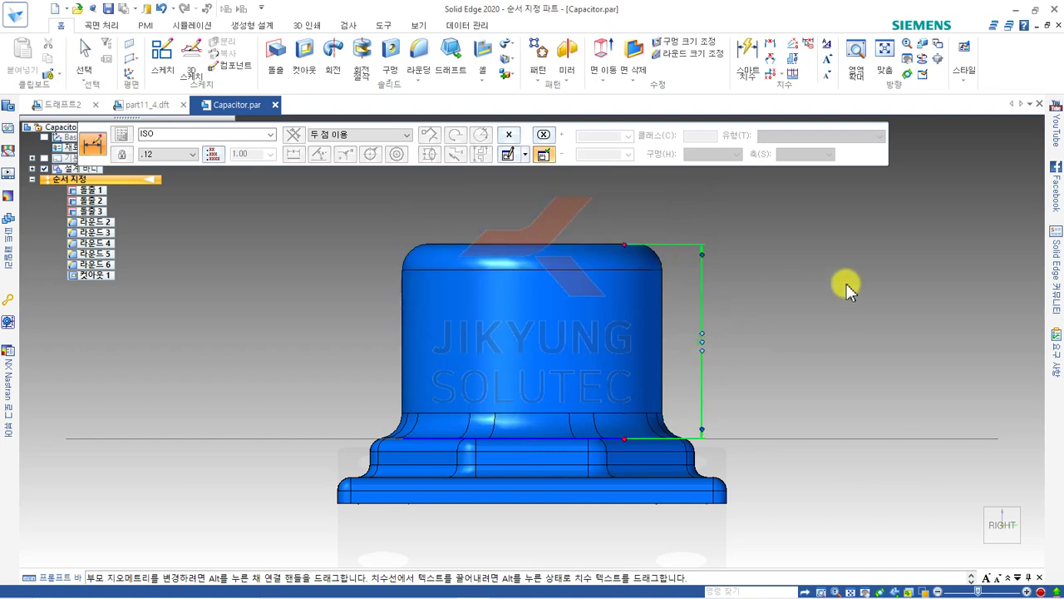
pyautogui.hotkey('ctrl', 'i')
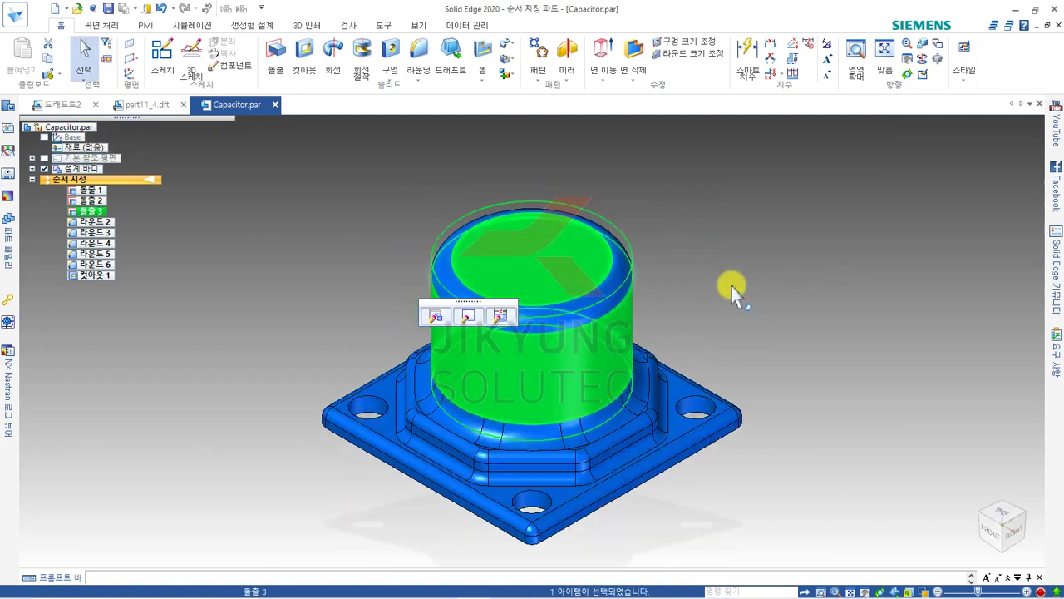
pyautogui.click(739, 326)
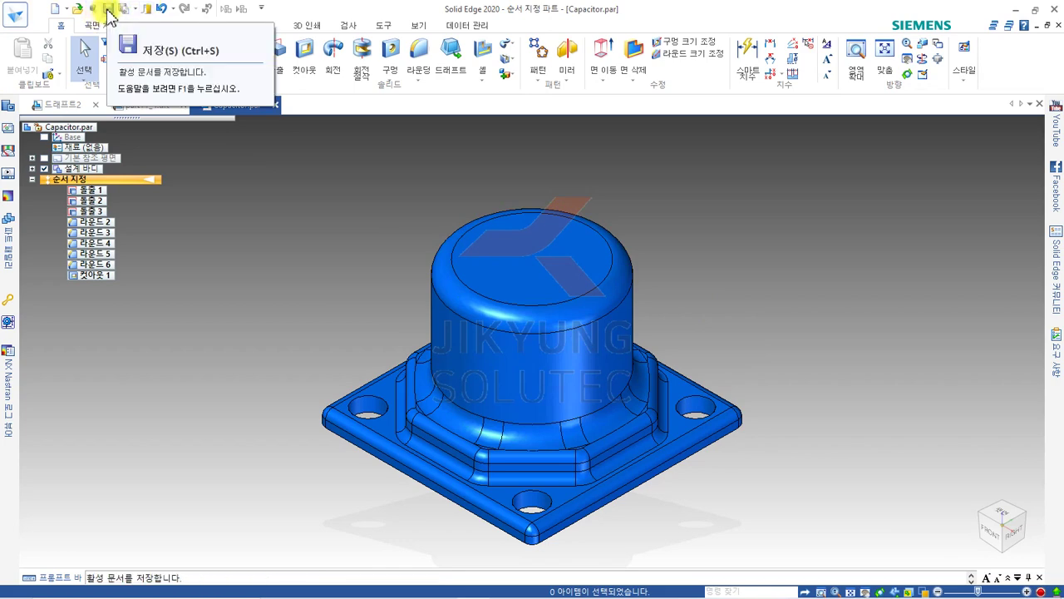
# Return to the part11_4.dft drawing and update its outdated drawing views.
pyautogui.click(155, 106)
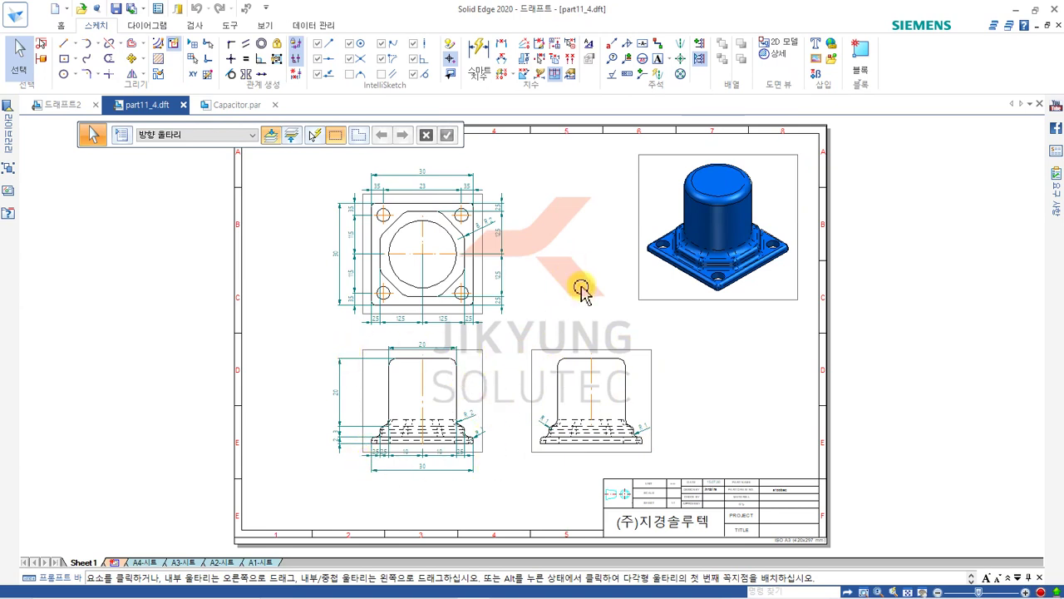
pyautogui.click(62, 26)
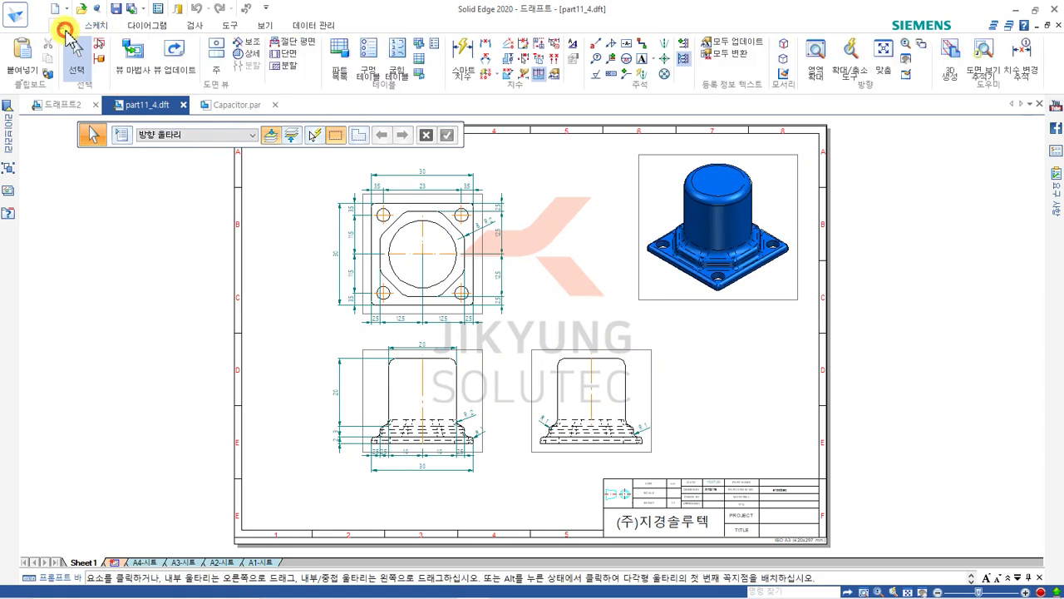
pyautogui.click(177, 60)
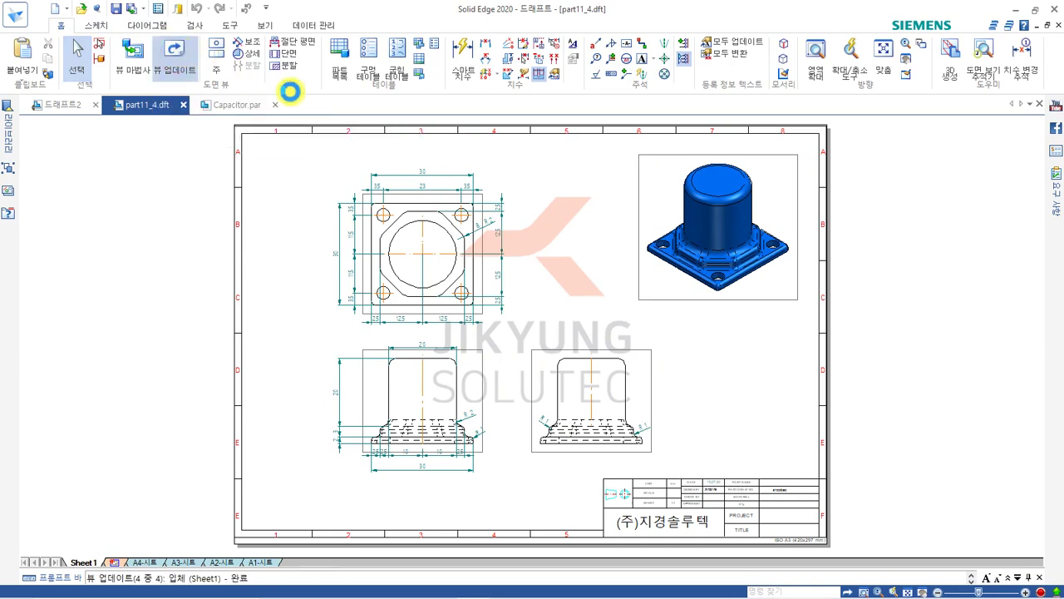
# Review the changed dimensions and annotations in the Dimension Tracker, clear all entries and close it.
pyautogui.moveTo(623, 285); pyautogui.dragTo(793, 185)
pyautogui.scroll(-1, 804, 282)
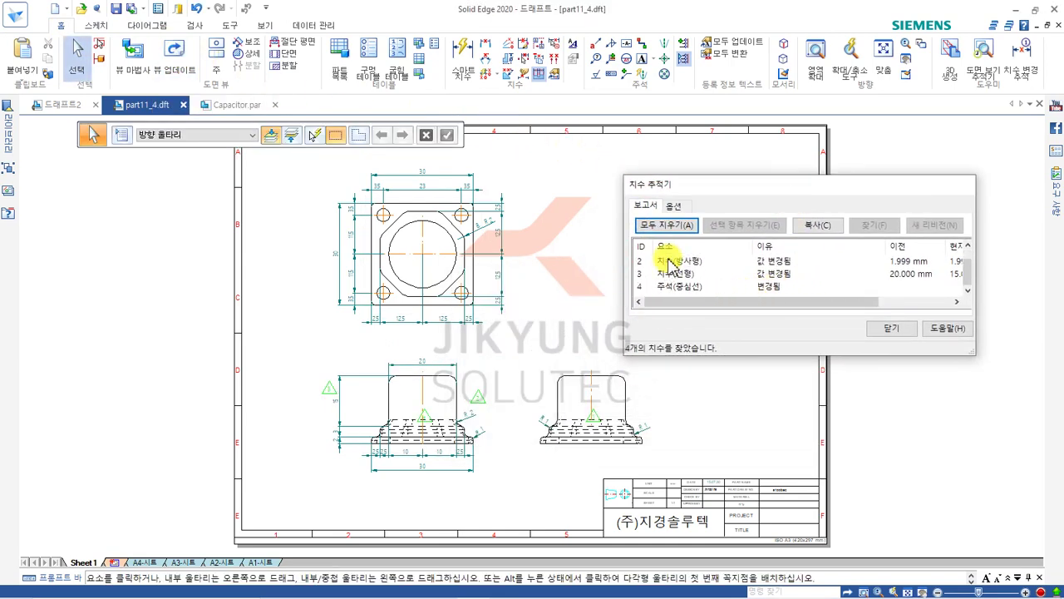
pyautogui.scroll(1, 715, 277)
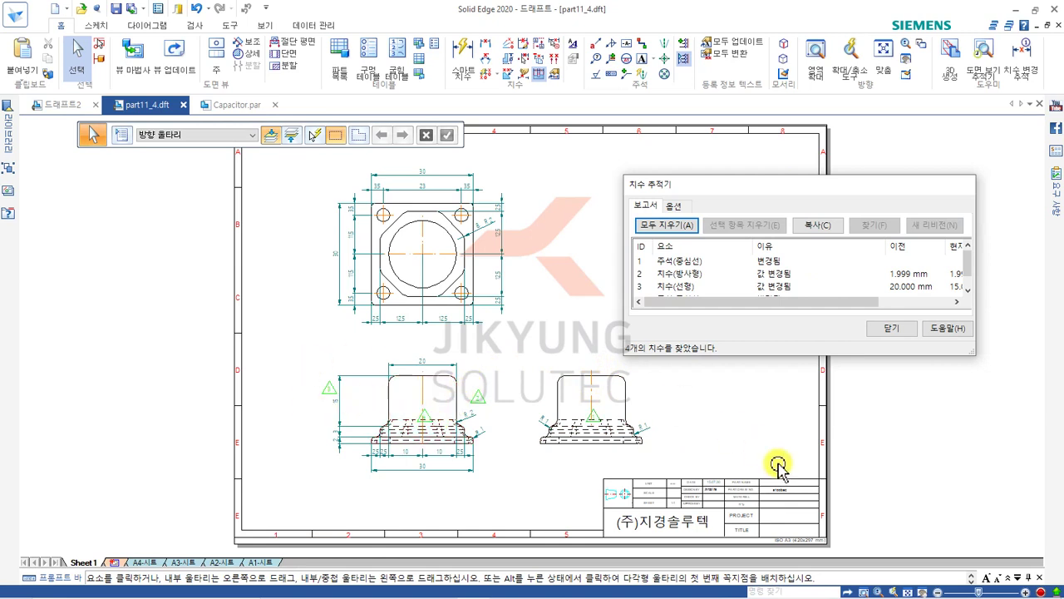
pyautogui.click(674, 234)
pyautogui.click(890, 328)
# Examine the updated front view's dimensions and the shaded isometric view on the sheet.
pyautogui.scroll(5, 397, 419)
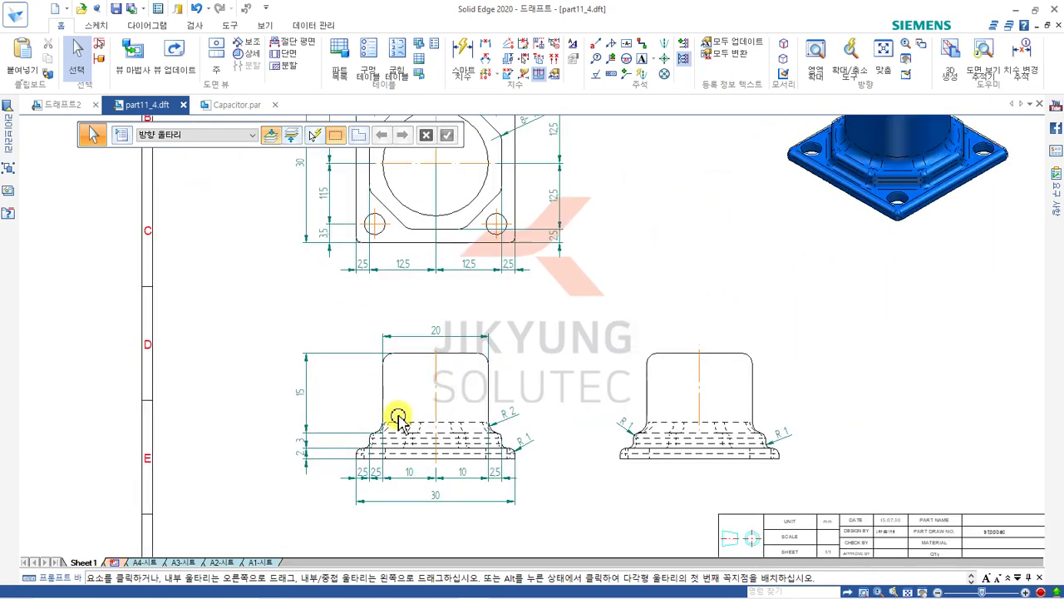
pyautogui.moveTo(453, 407); pyautogui.dragTo(577, 374, button='middle')
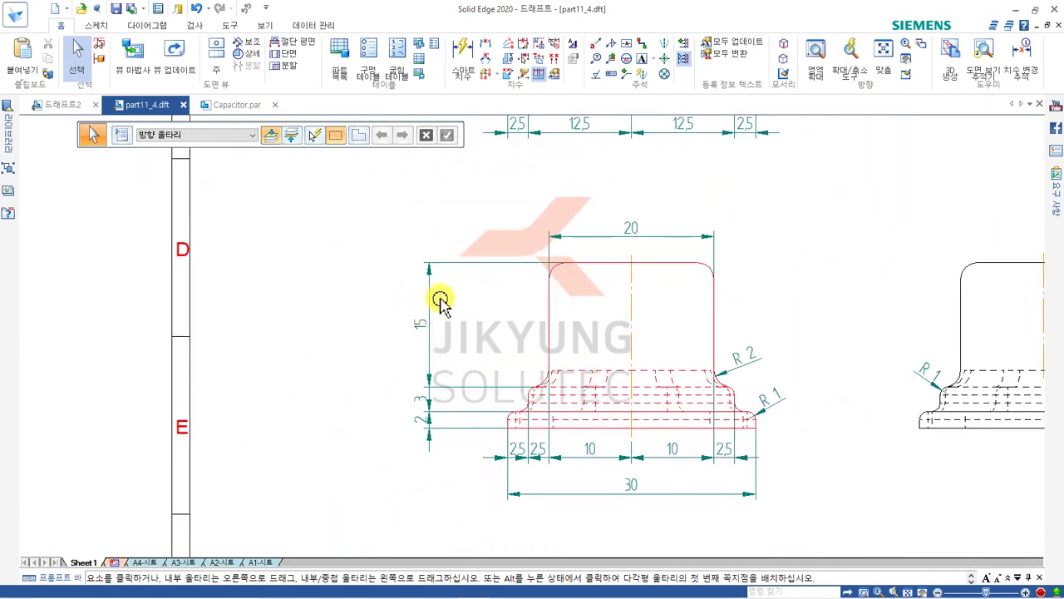
pyautogui.moveTo(544, 328); pyautogui.dragTo(480, 324, button='middle')
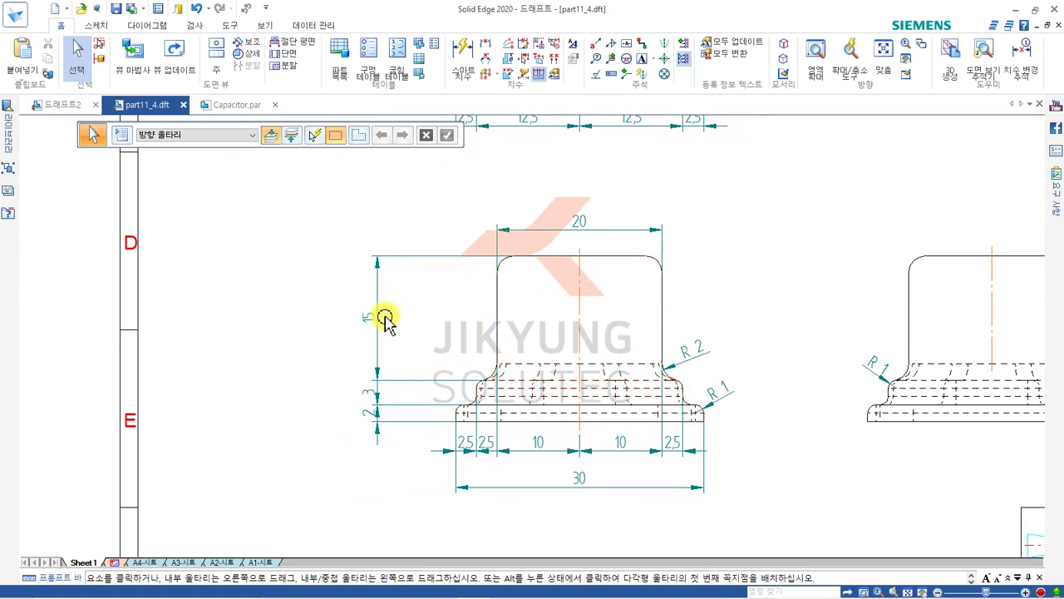
pyautogui.scroll(-3, 820, 292)
pyautogui.moveTo(820, 291); pyautogui.dragTo(340, 510, button='middle')
pyautogui.scroll(3, 521, 449)
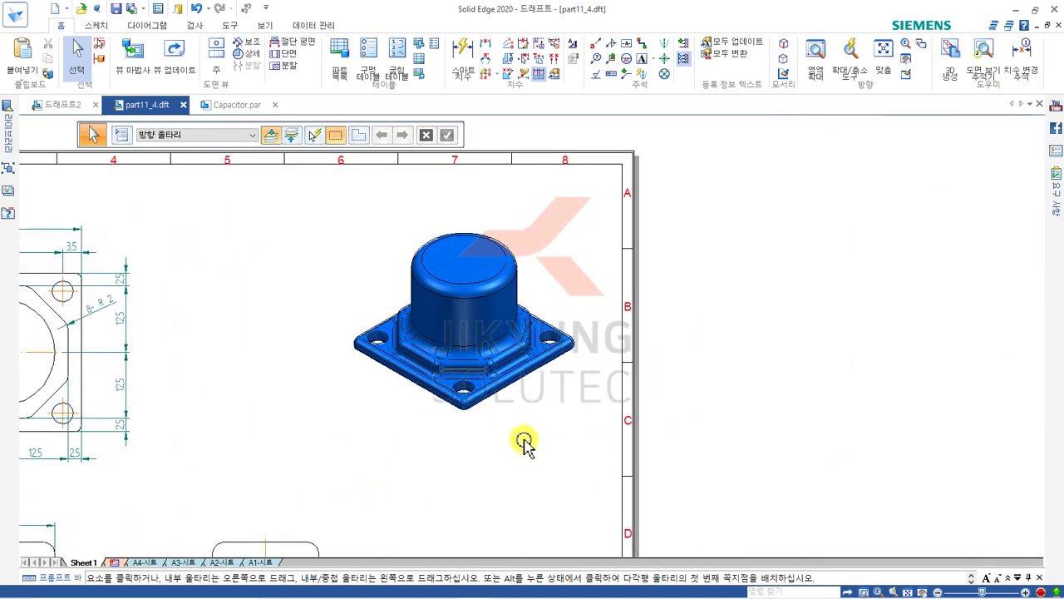
pyautogui.click(434, 287)
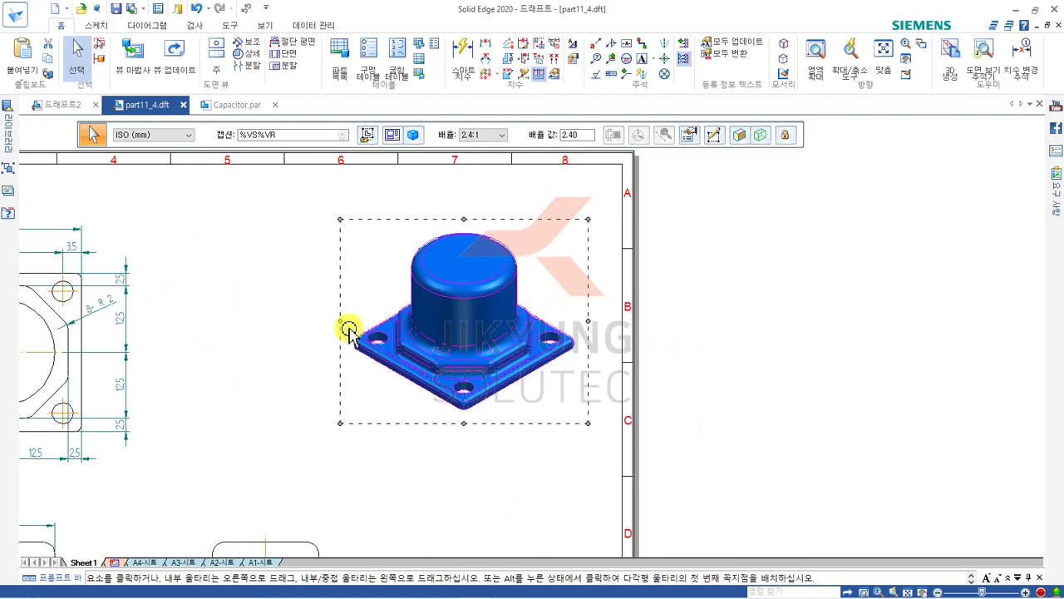
pyautogui.moveTo(597, 259); pyautogui.dragTo(523, 275, button='middle')
pyautogui.scroll(2, 563, 280)
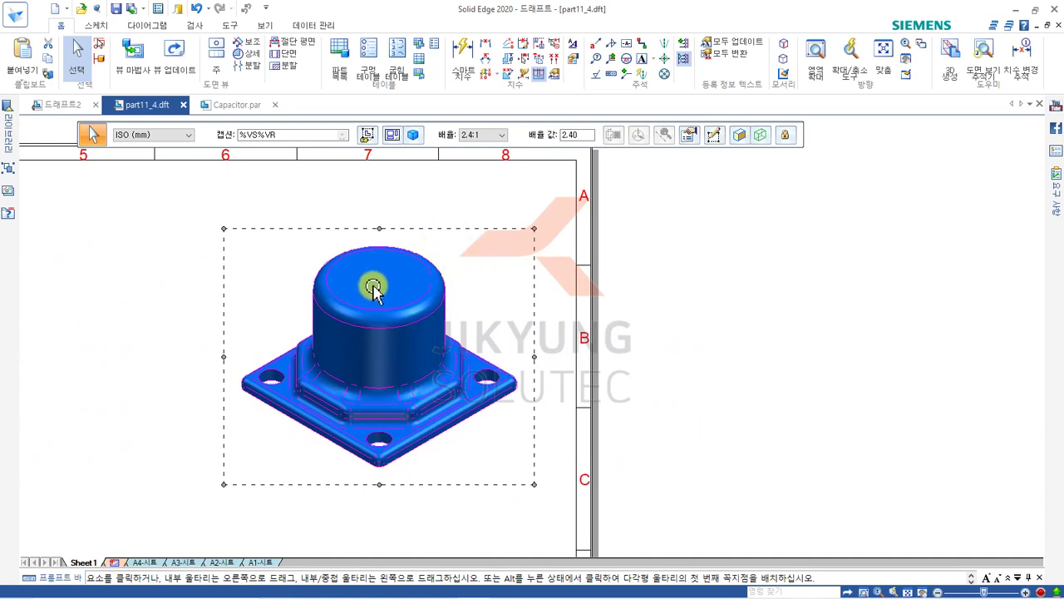
# Set the isometric view of the capacitor to unshaded display and update the drawing view.
pyautogui.moveTo(584, 135); pyautogui.dragTo(659, 129)
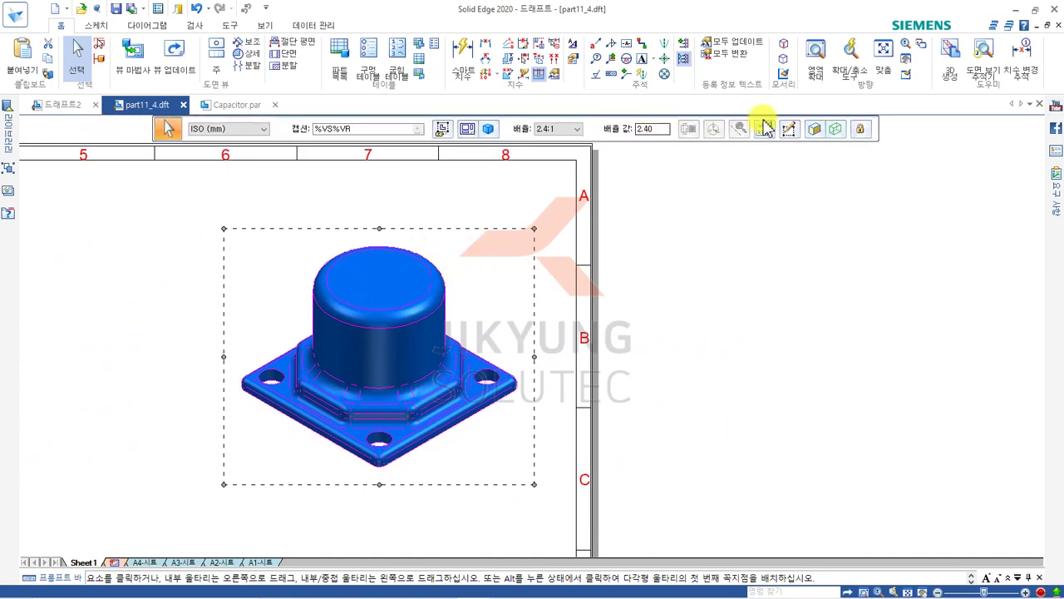
pyautogui.click(815, 138)
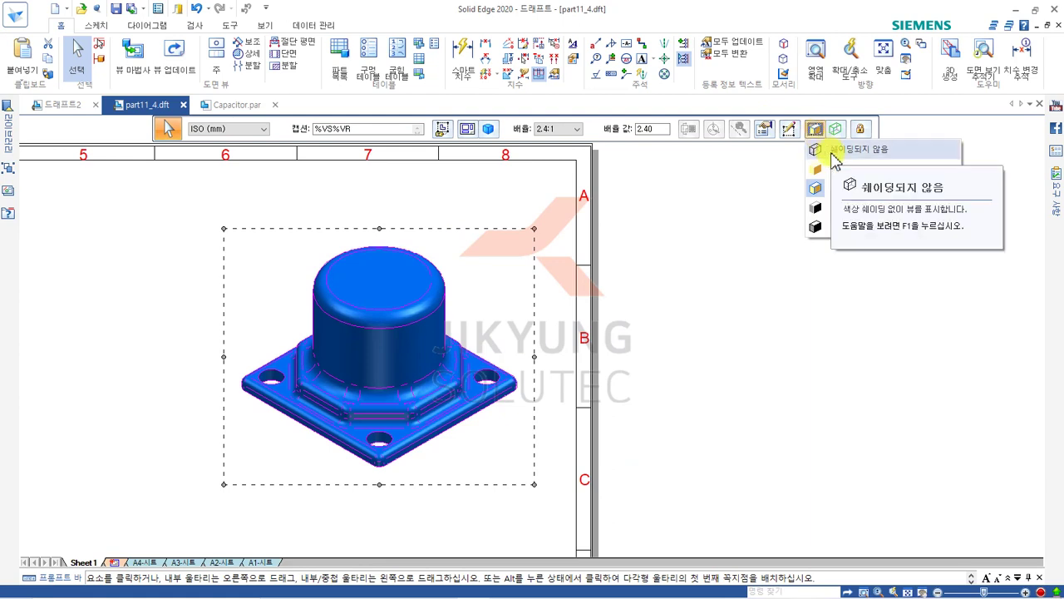
pyautogui.click(829, 151)
pyautogui.click(171, 48)
pyautogui.click(404, 374)
pyautogui.click(556, 349)
pyautogui.moveTo(556, 349)
pyautogui.mouseDown(button='middle')
pyautogui.moveTo(623, 399)
pyautogui.moveTo(546, 368)
pyautogui.mouseUp(button='middle')
pyautogui.scroll(-2, 665, 321)
pyautogui.moveTo(713, 311); pyautogui.dragTo(499, 286, button='middle')
# Set the isometric view to shaded with edges and update the drawing view.
pyautogui.click(568, 263)
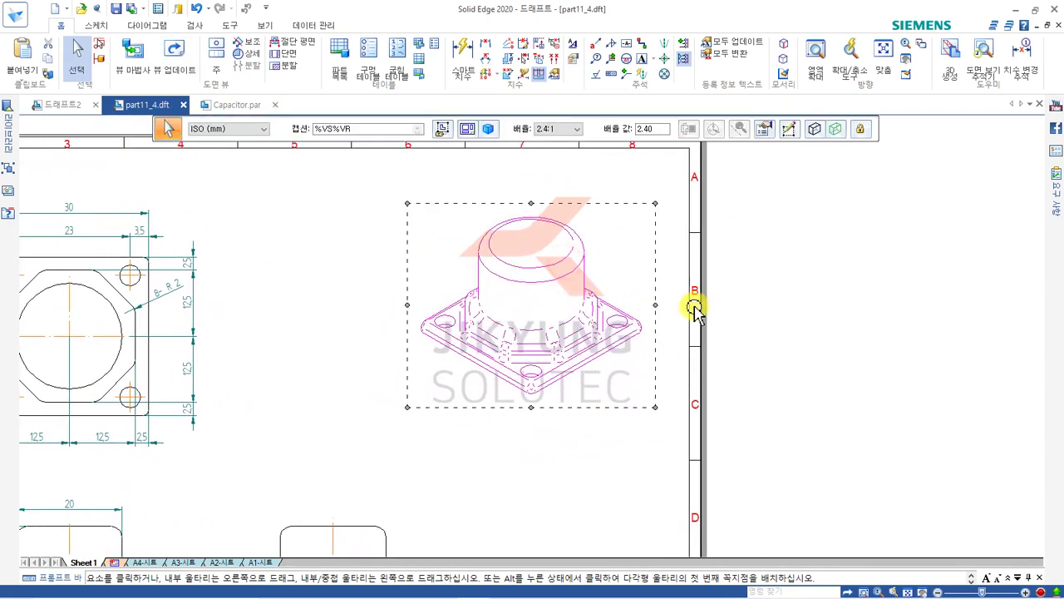
pyautogui.click(820, 132)
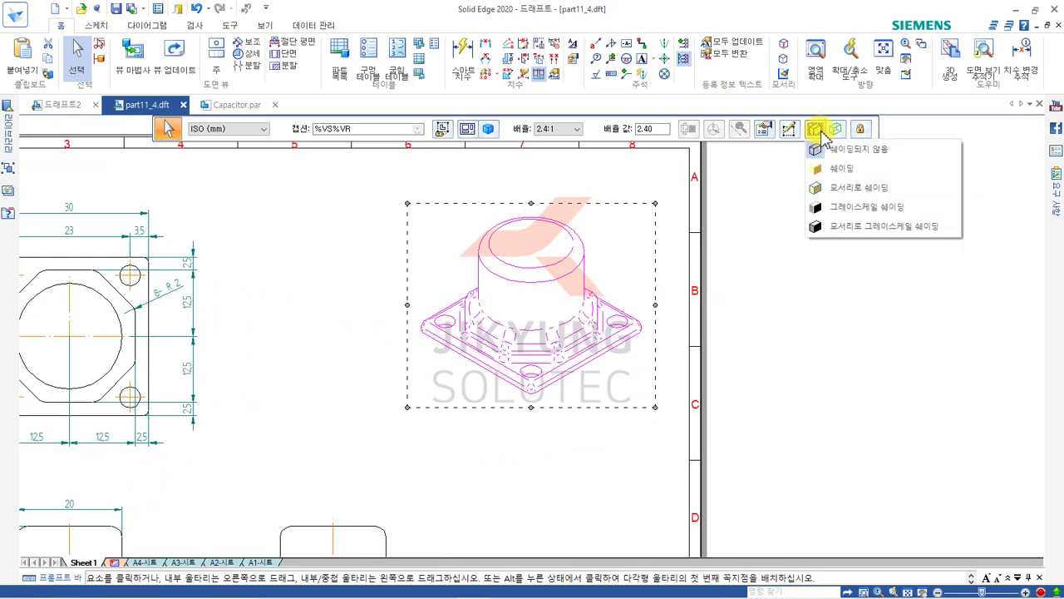
pyautogui.click(883, 189)
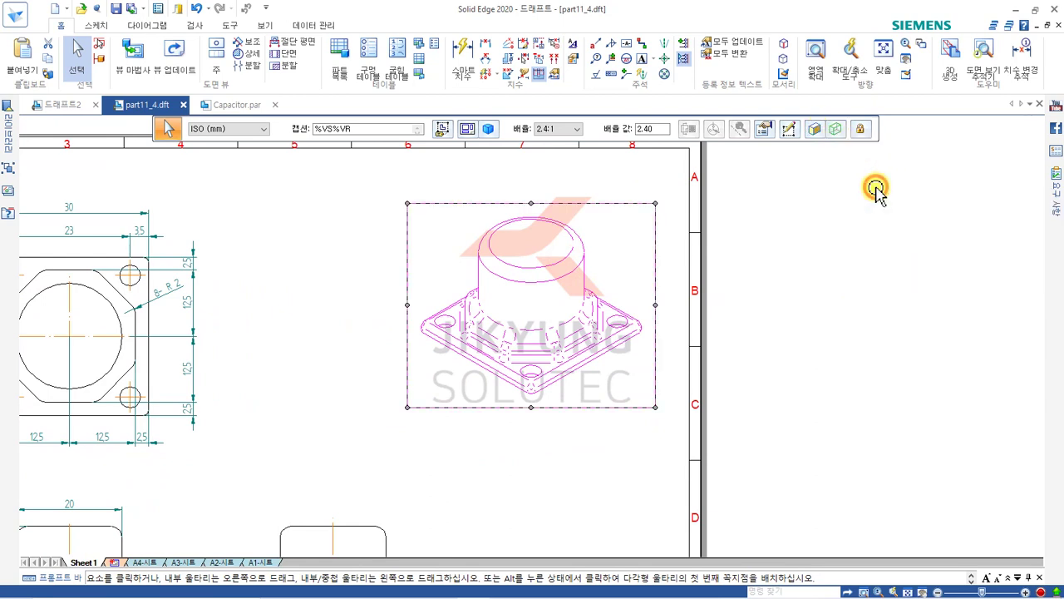
pyautogui.click(810, 133)
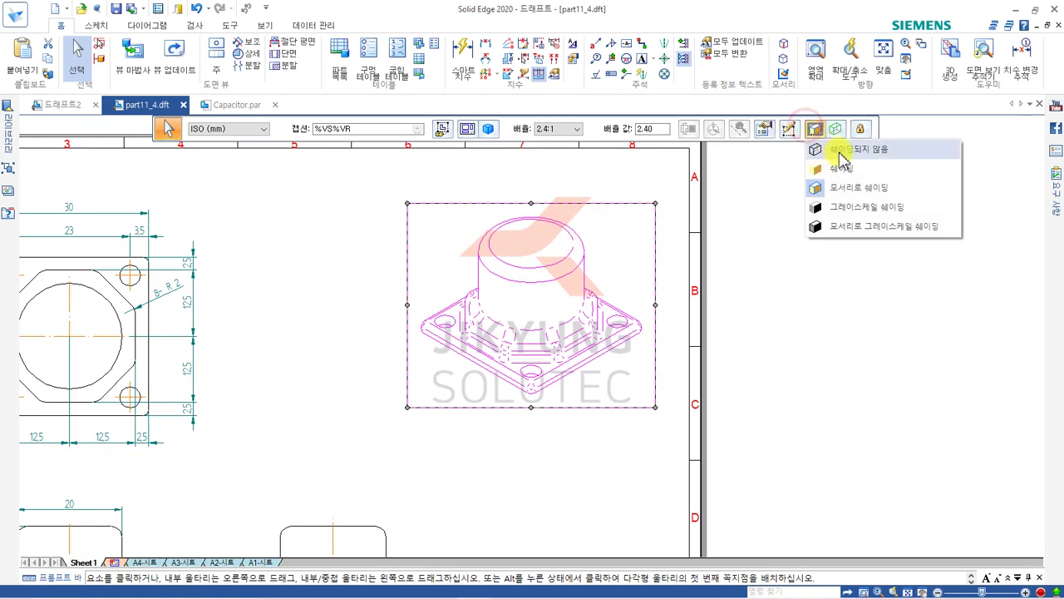
pyautogui.click(682, 207)
pyautogui.click(170, 66)
pyautogui.scroll(2, 667, 260)
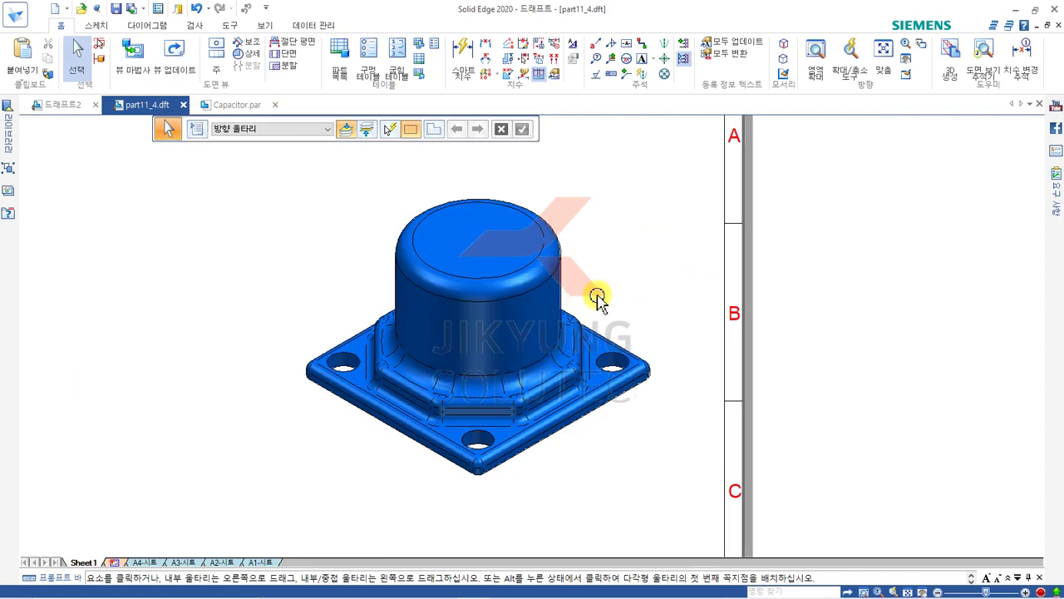
pyautogui.moveTo(599, 302); pyautogui.dragTo(772, 266, button='middle')
pyautogui.scroll(-3, 682, 270)
pyautogui.scroll(2, 657, 282)
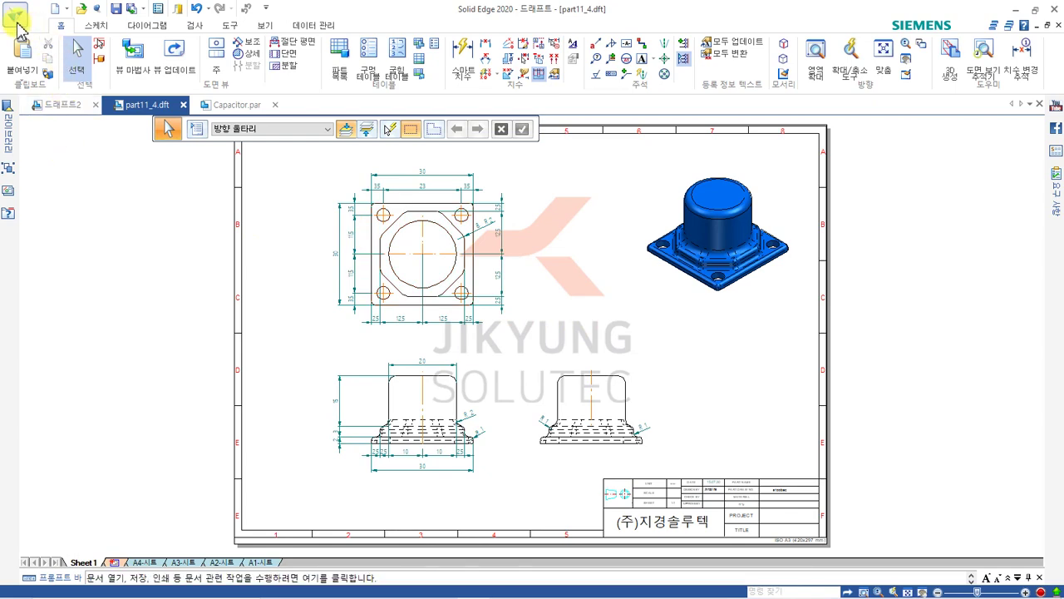
# Create a new ISO metric draft document.
pyautogui.click(17, 24)
pyautogui.click(30, 73)
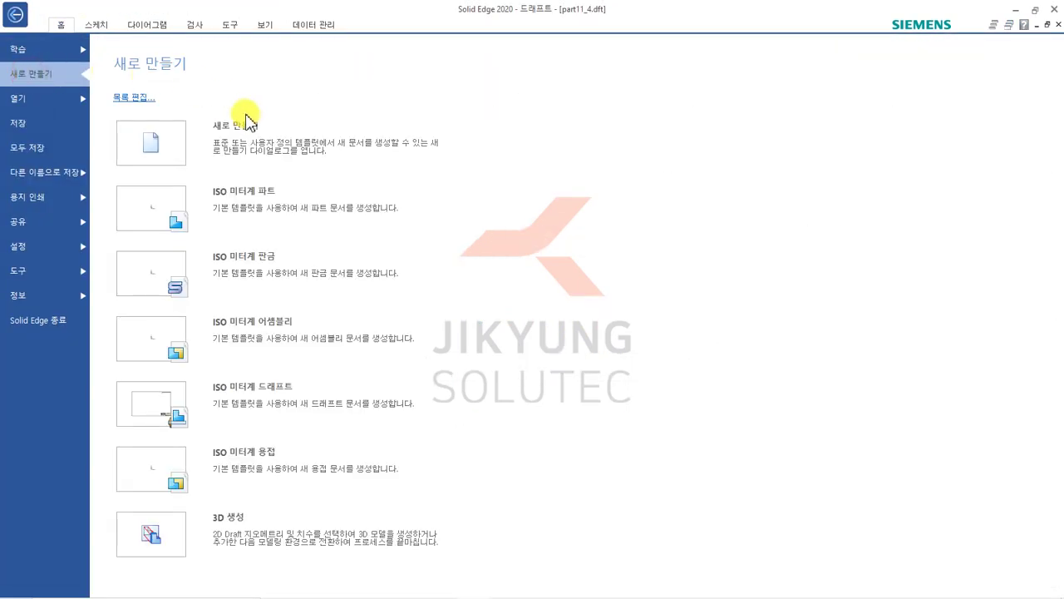
pyautogui.click(328, 400)
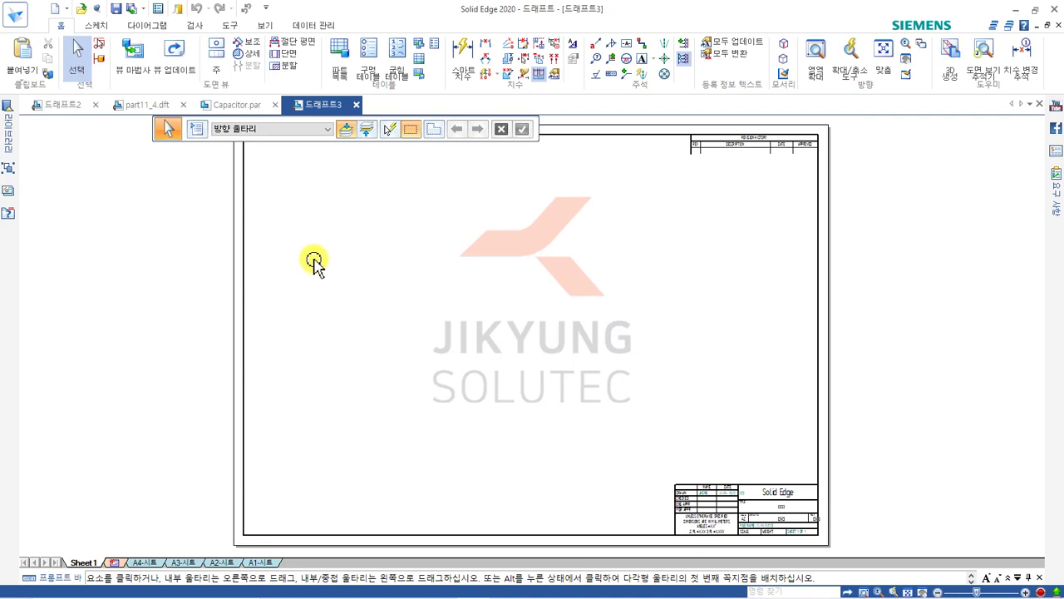
# Place a pictorial view of the assembly staabva.asm on the empty sheet at 1:1 scale.
pyautogui.click(133, 52)
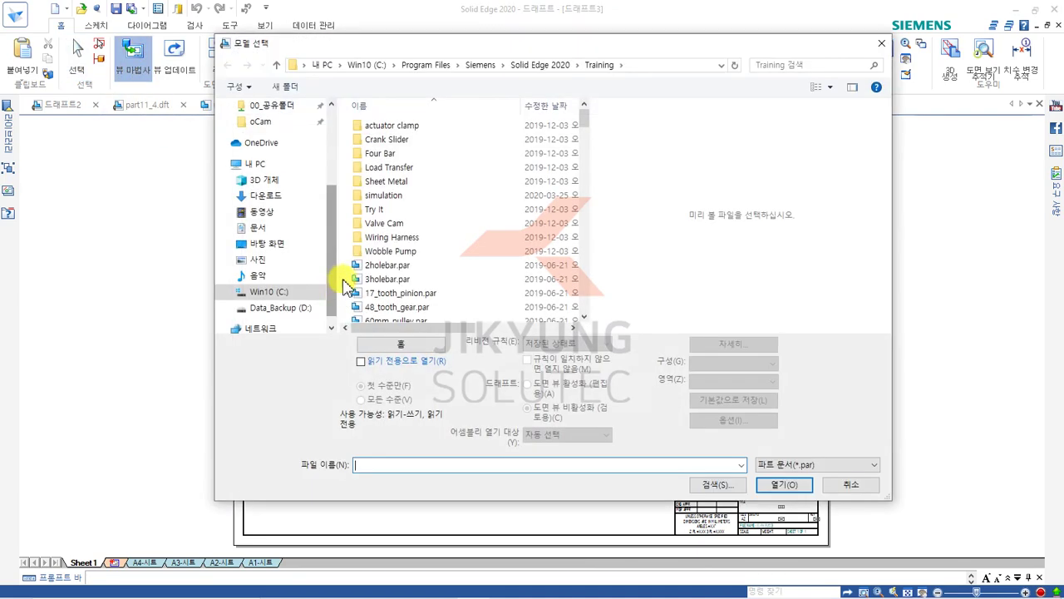
pyautogui.click(793, 465)
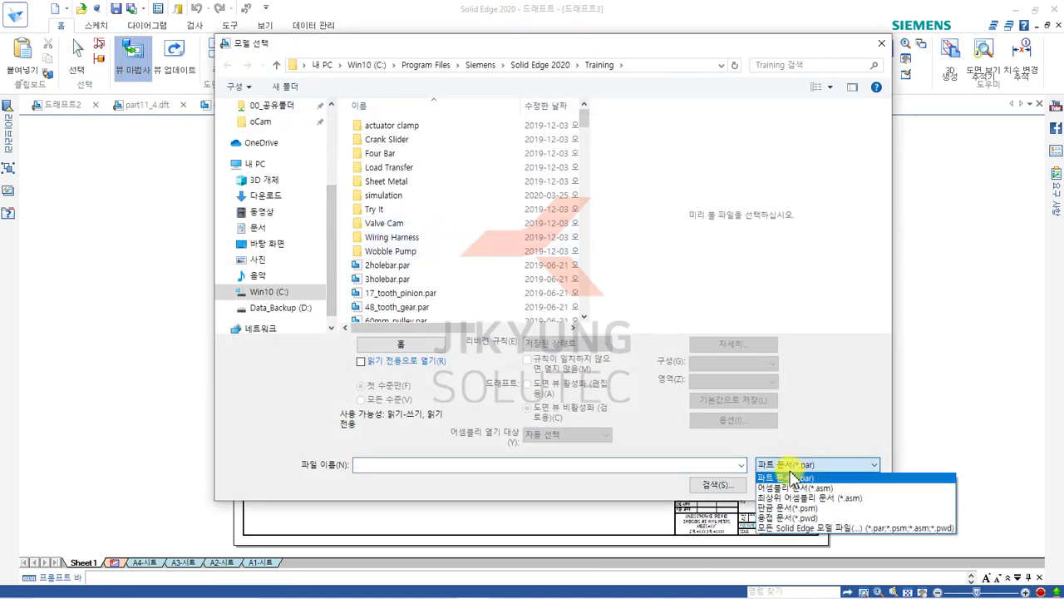
pyautogui.click(792, 488)
pyautogui.click(434, 266)
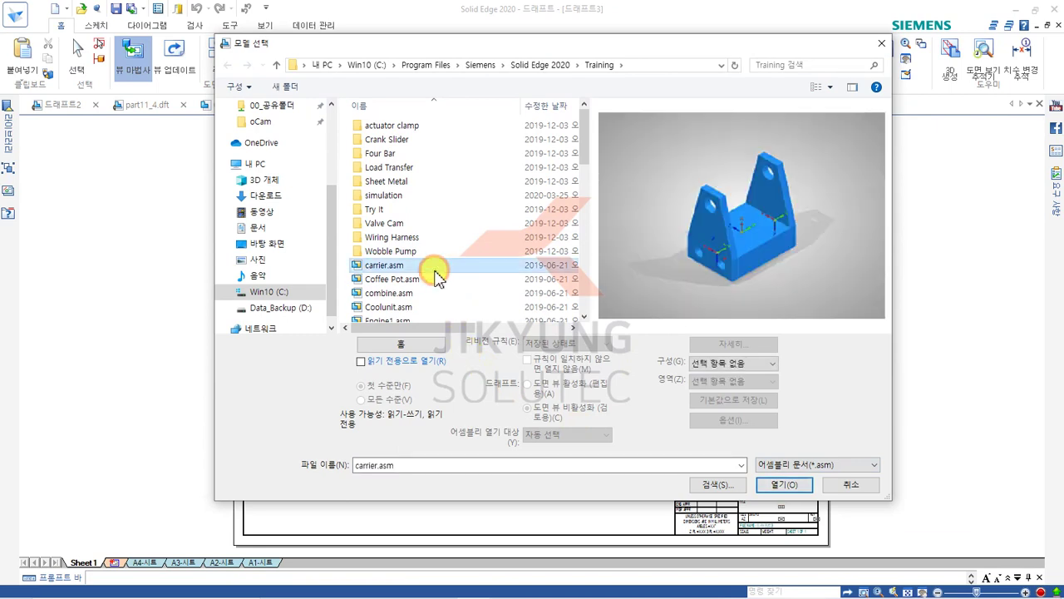
pyautogui.write('staaask')
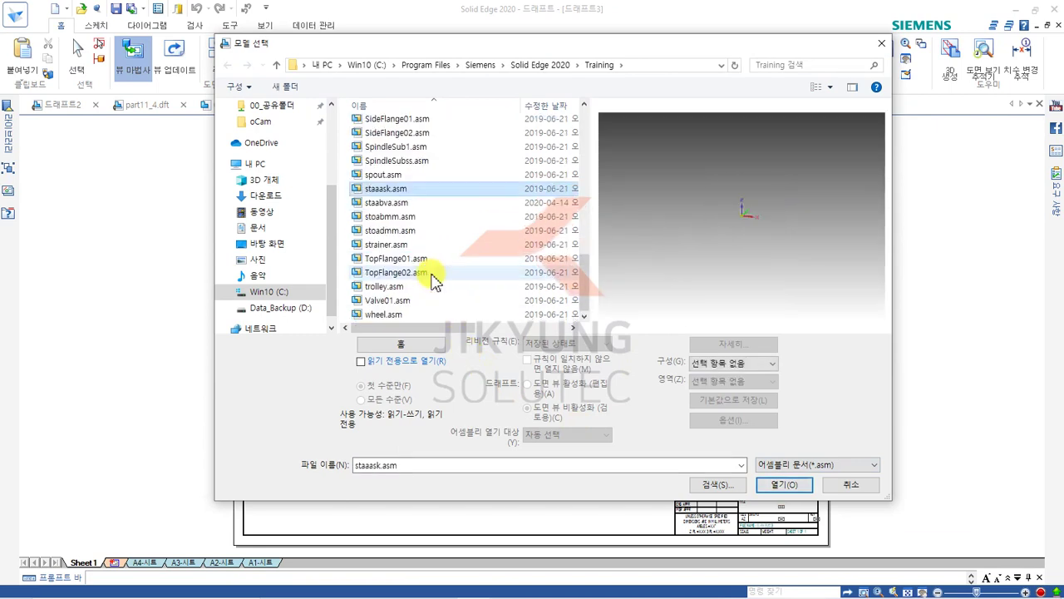
pyautogui.click(391, 210)
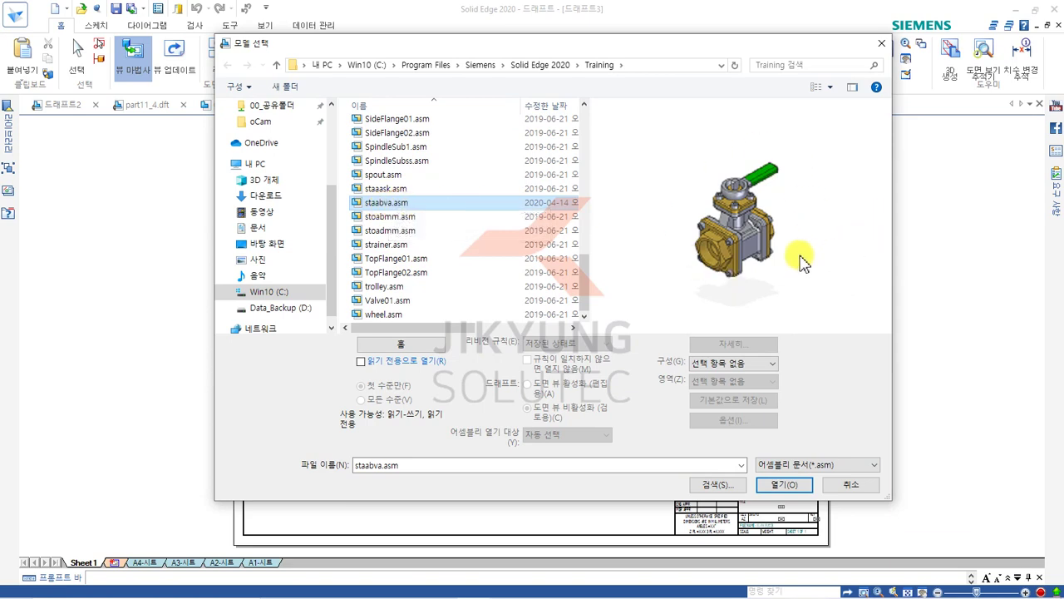
pyautogui.click(781, 484)
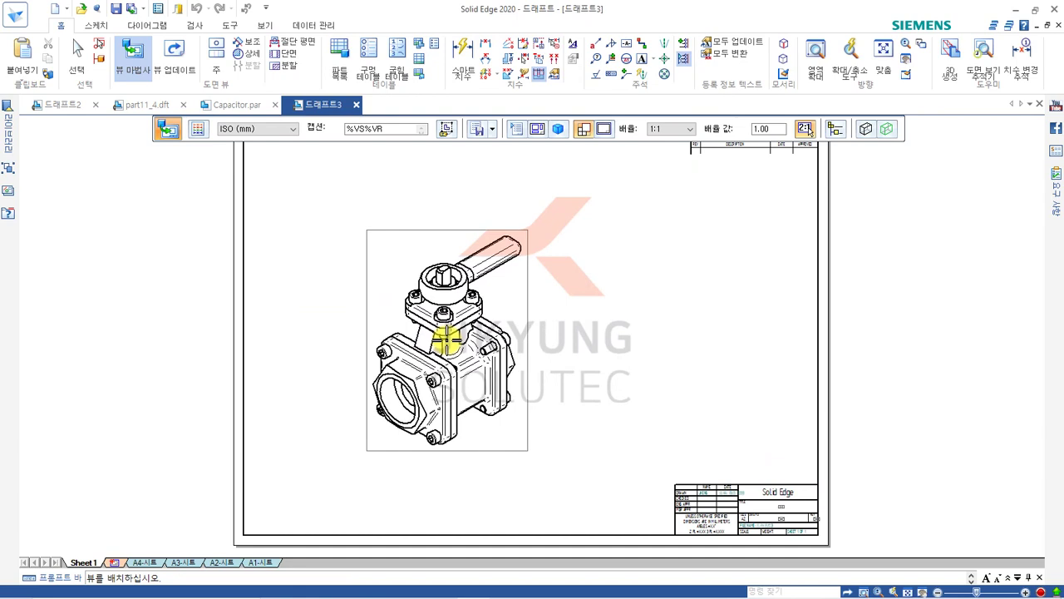
pyautogui.click(447, 339)
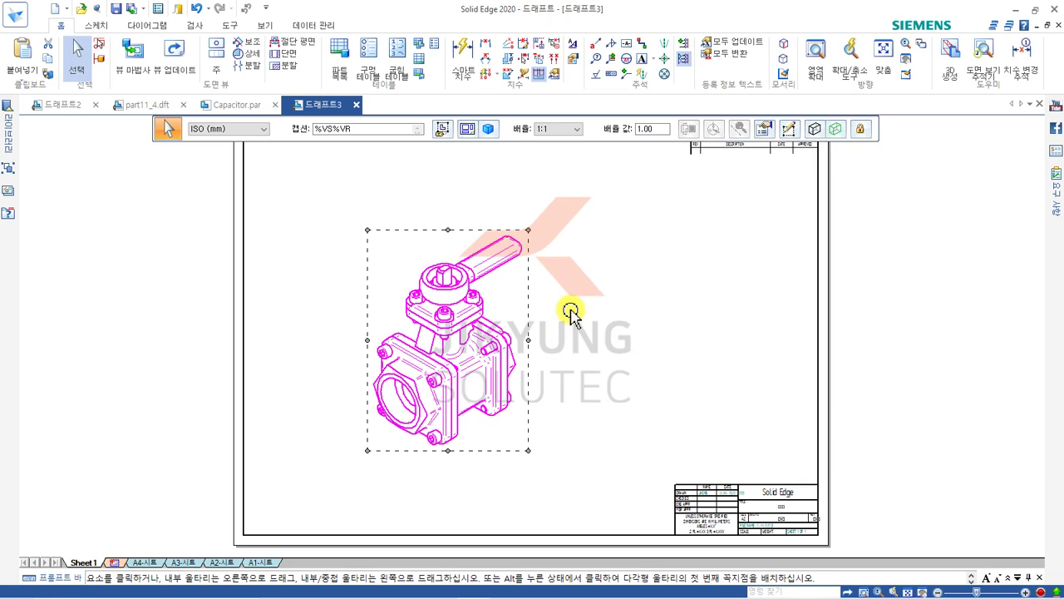
# Hide the subassembly seva04.asm:1 through the valve view's display properties and update the view.
pyautogui.rightClick(448, 336)
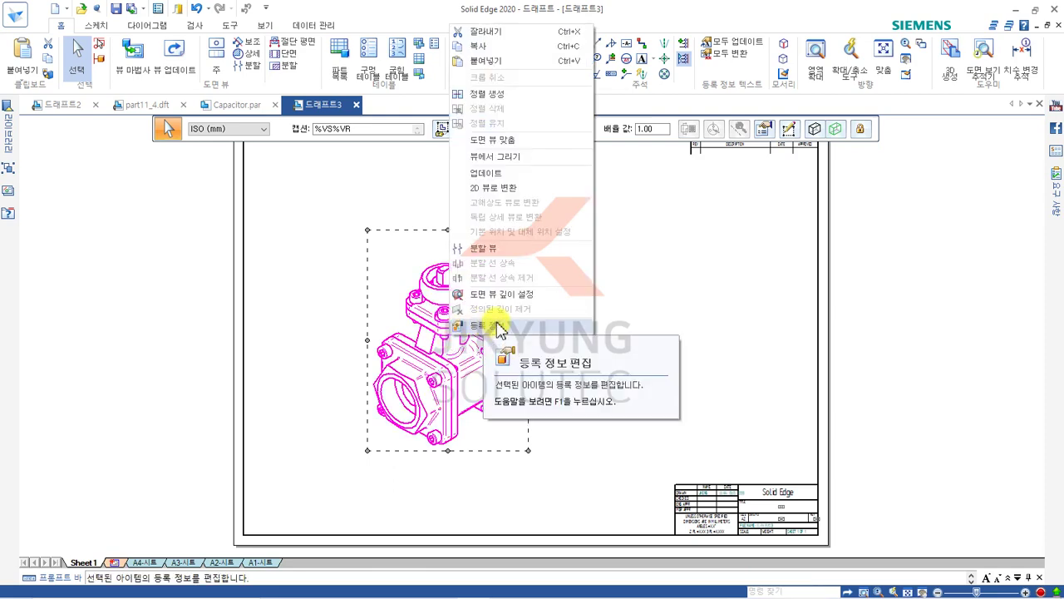
pyautogui.click(646, 266)
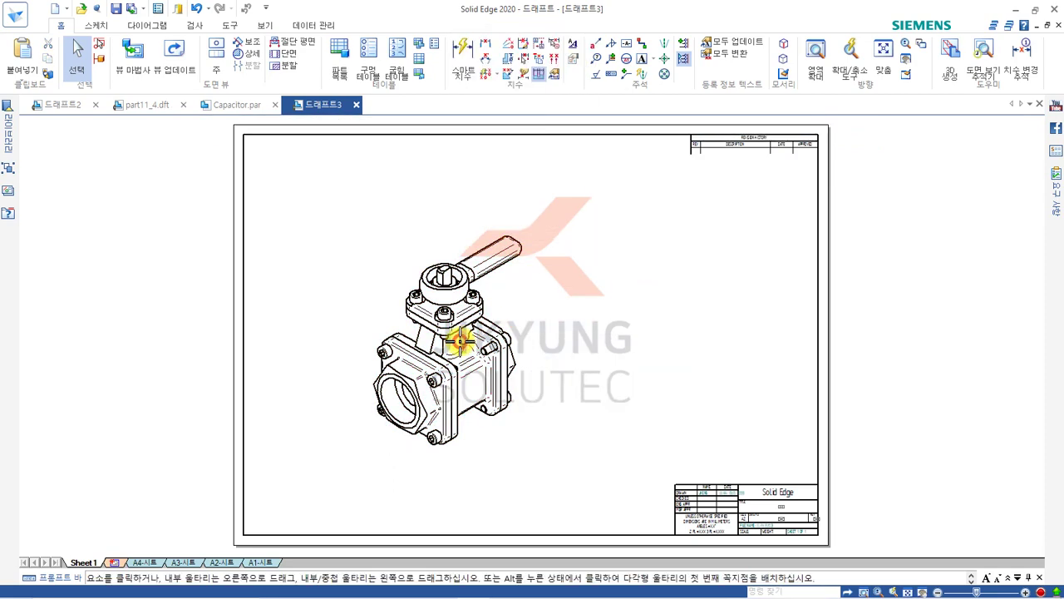
pyautogui.click(451, 335)
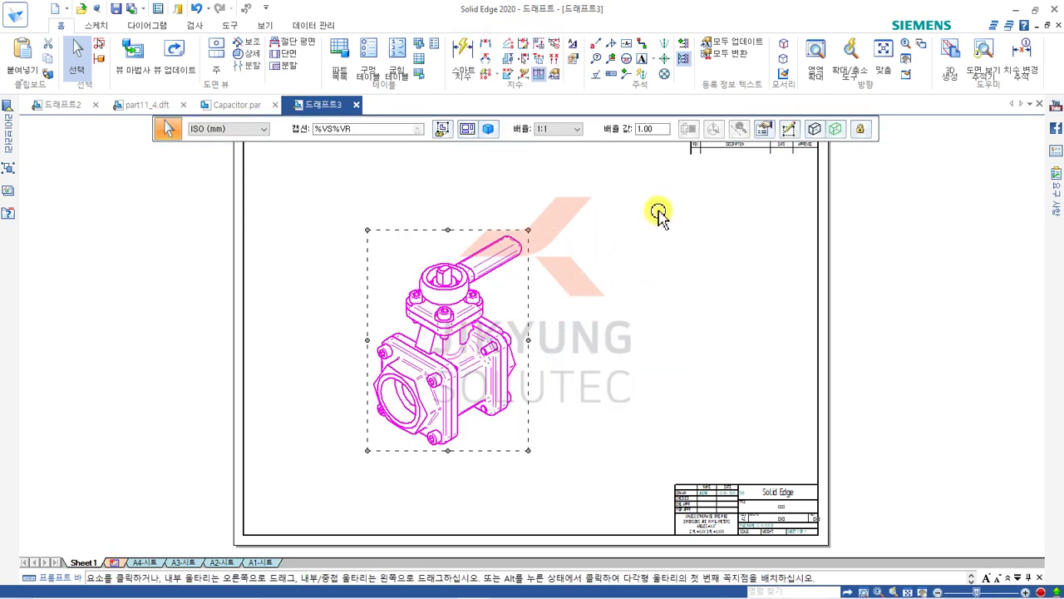
pyautogui.click(765, 130)
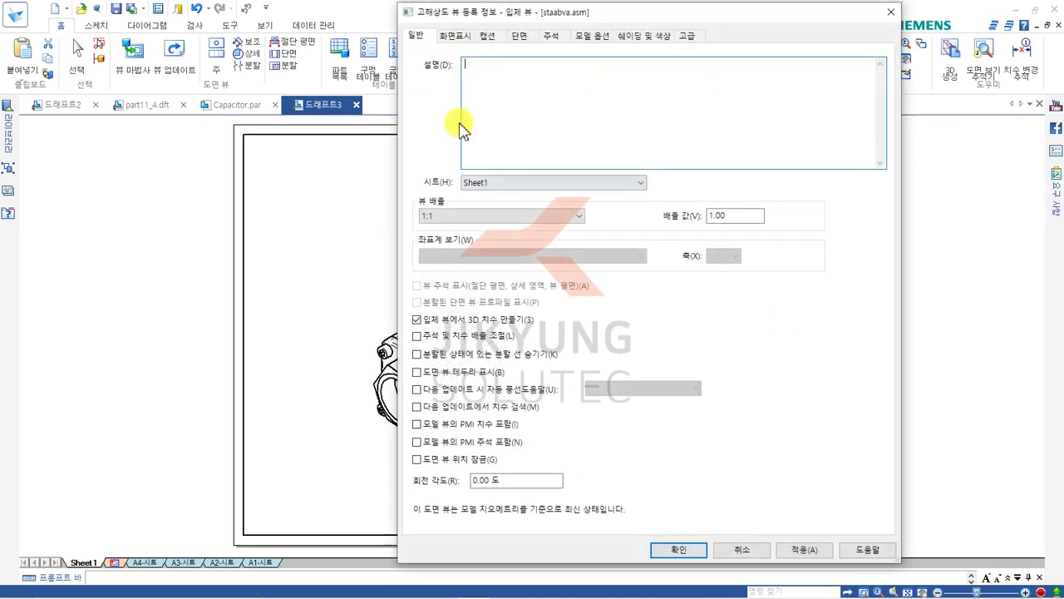
pyautogui.moveTo(562, 18); pyautogui.dragTo(553, 18)
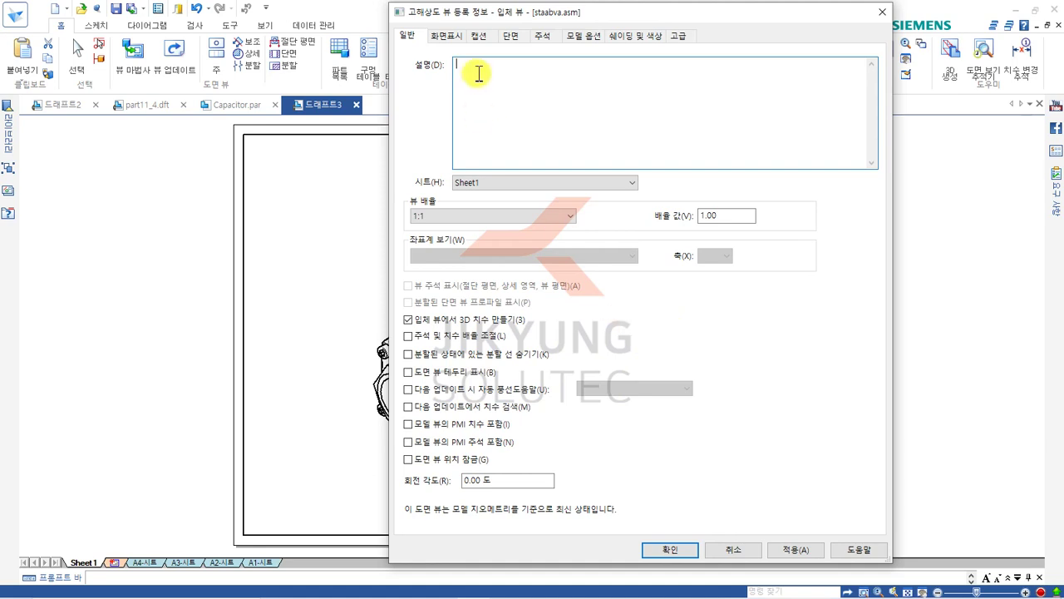
pyautogui.click(446, 36)
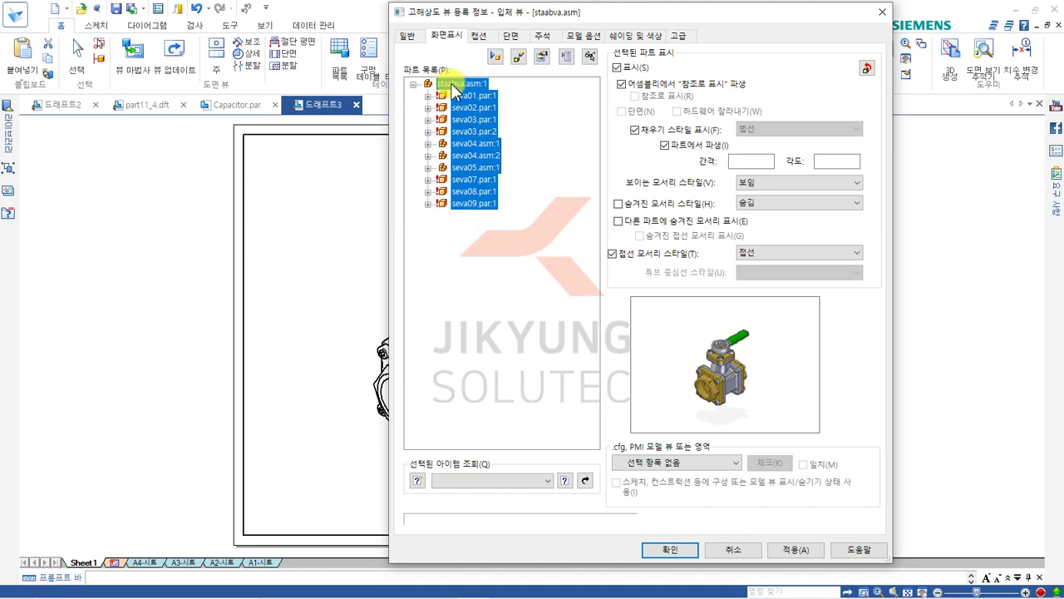
pyautogui.click(470, 144)
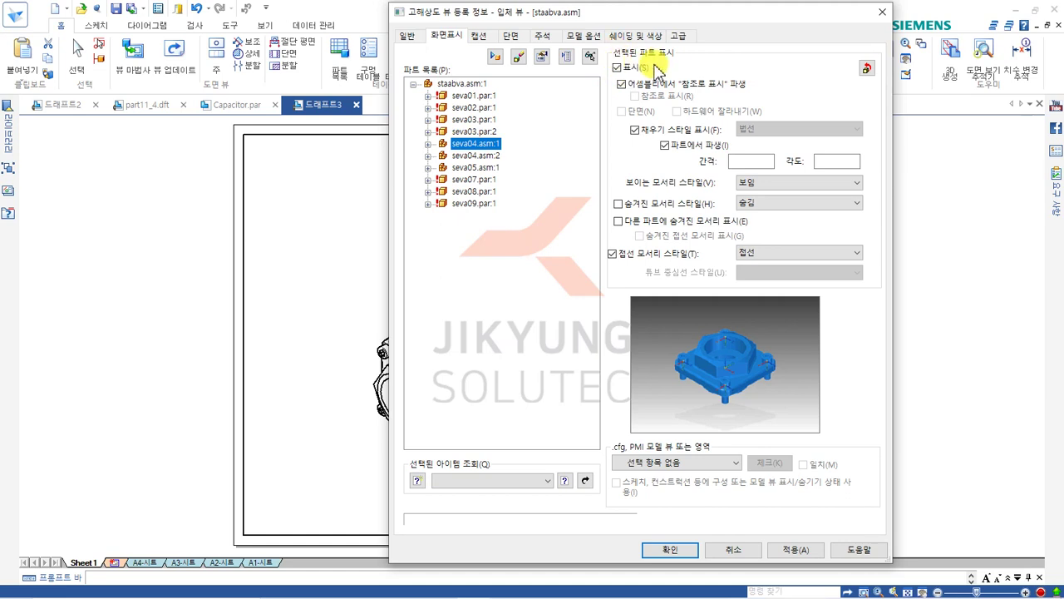
pyautogui.click(619, 68)
pyautogui.click(804, 548)
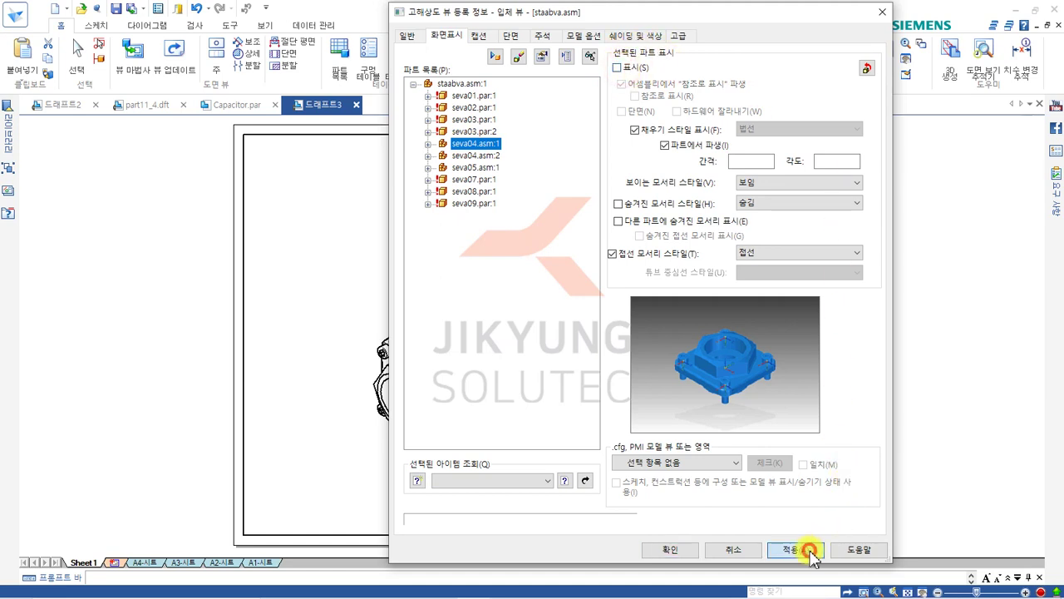
pyautogui.click(678, 549)
pyautogui.click(254, 202)
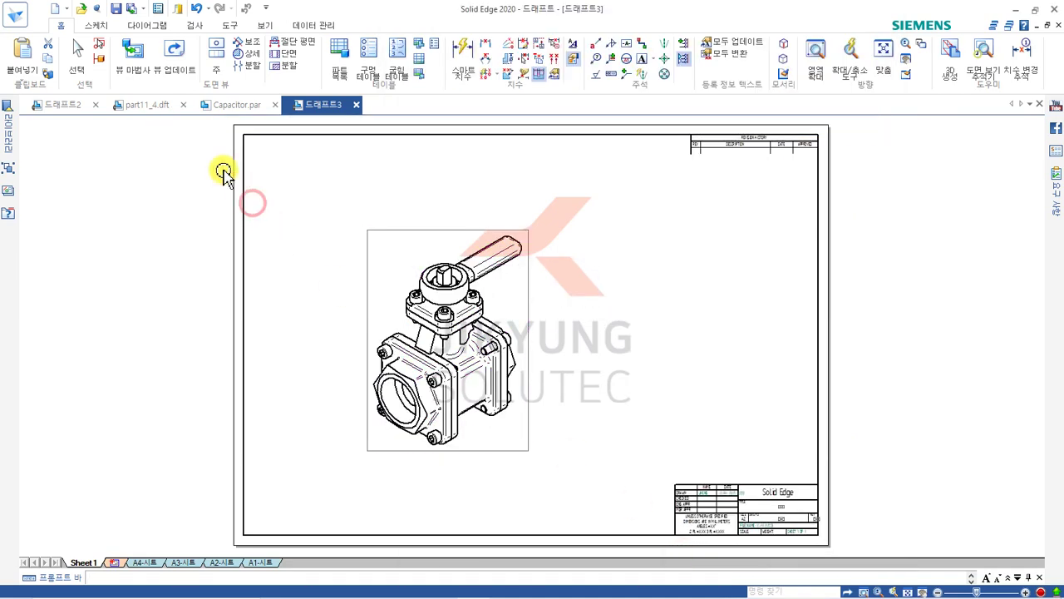
pyautogui.click(175, 52)
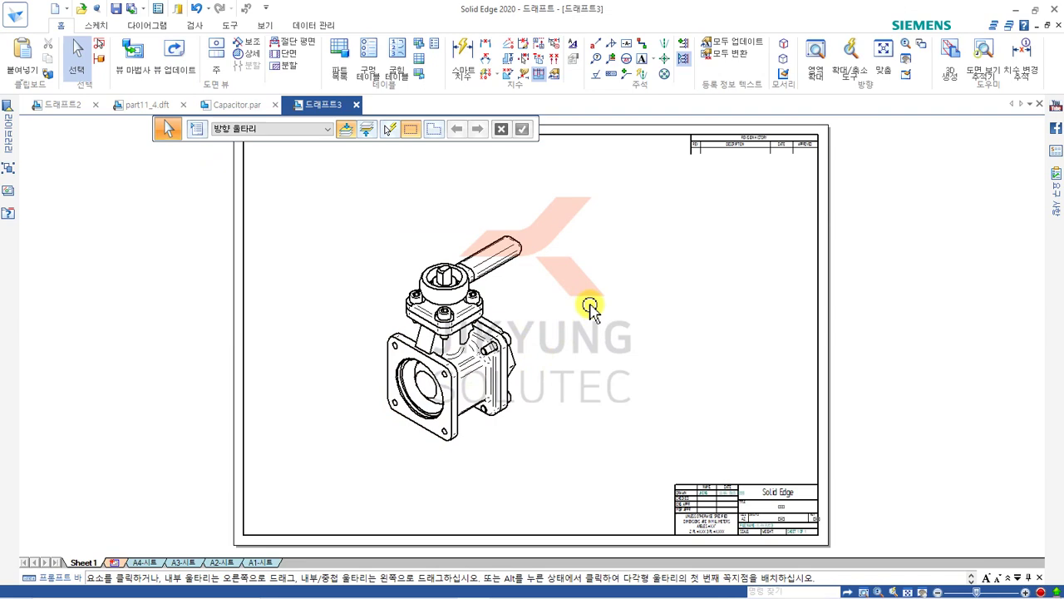
# Reopen the valve view's display properties and turn the display of subassembly seva04.asm:1 back on.
pyautogui.click(458, 320)
pyautogui.click(760, 125)
pyautogui.doubleClick(695, 356)
pyautogui.click(507, 235)
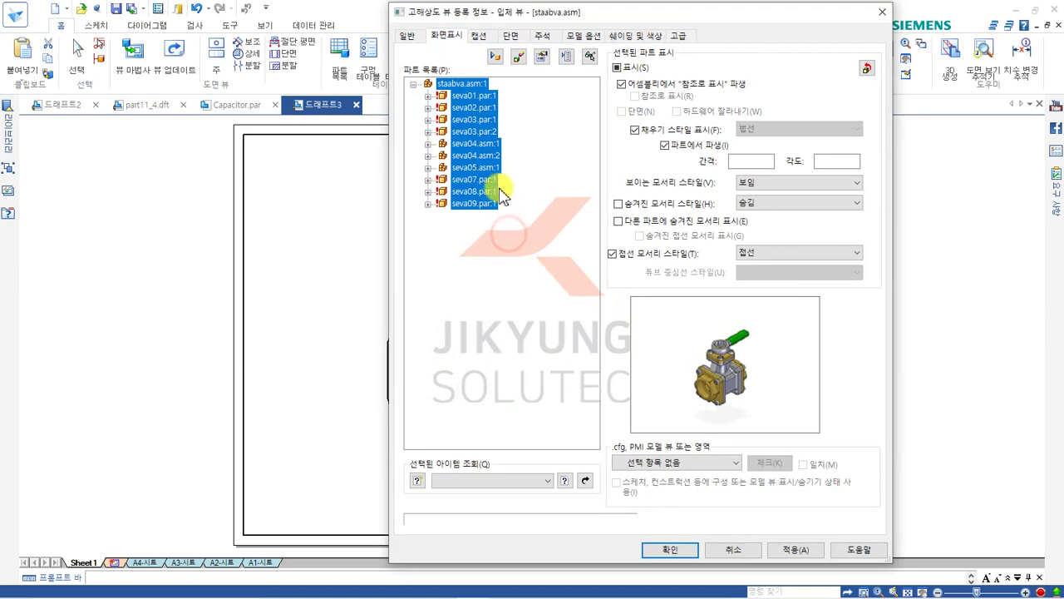
pyautogui.click(472, 144)
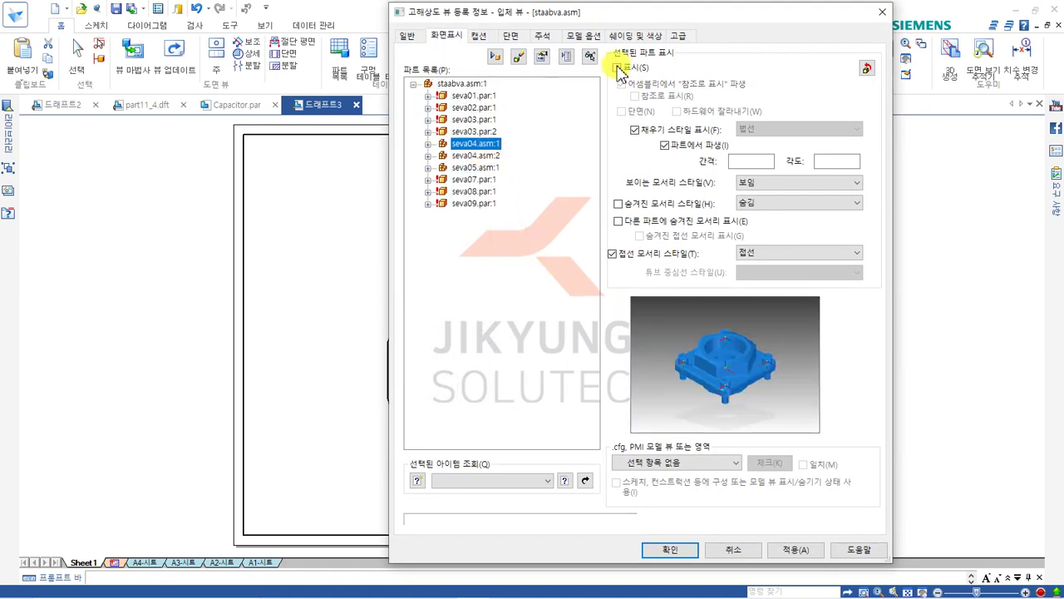
pyautogui.moveTo(578, 14)
pyautogui.mouseDown()
pyautogui.moveTo(636, 5)
pyautogui.moveTo(641, 20)
pyautogui.mouseUp()
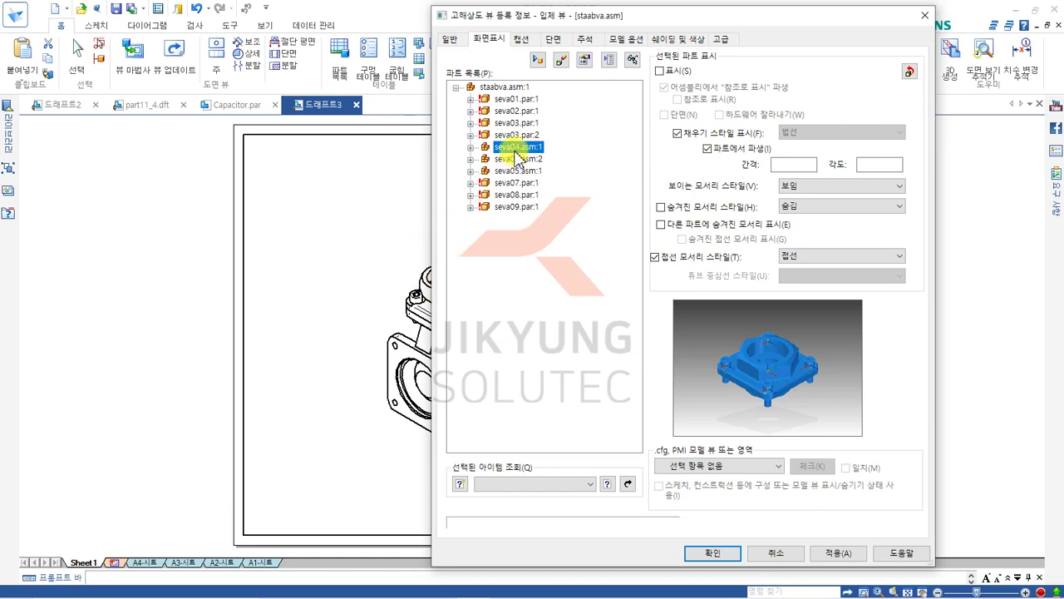
pyautogui.click(608, 62)
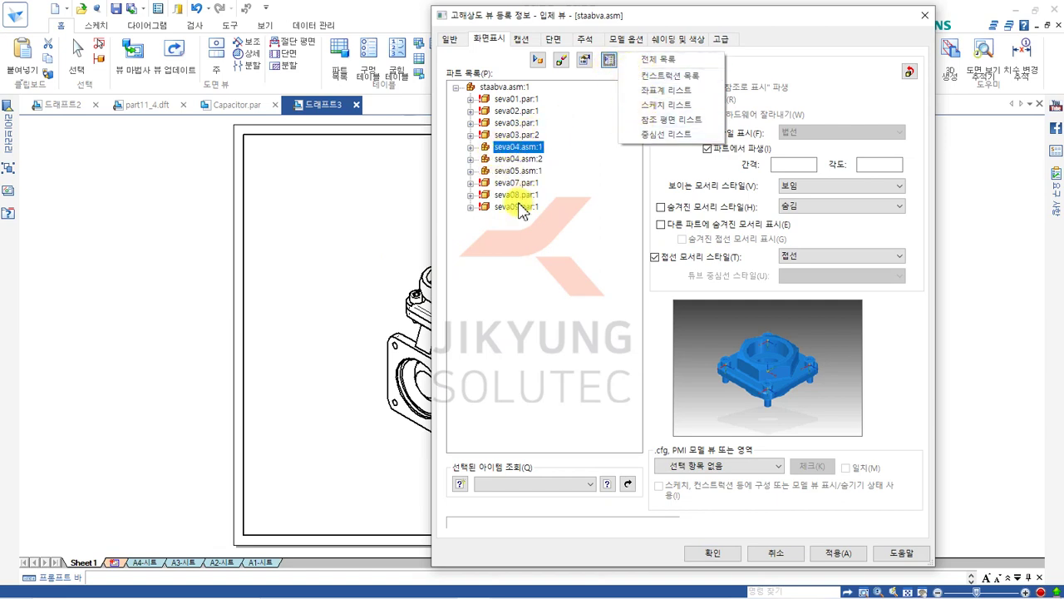
pyautogui.click(536, 279)
pyautogui.click(661, 70)
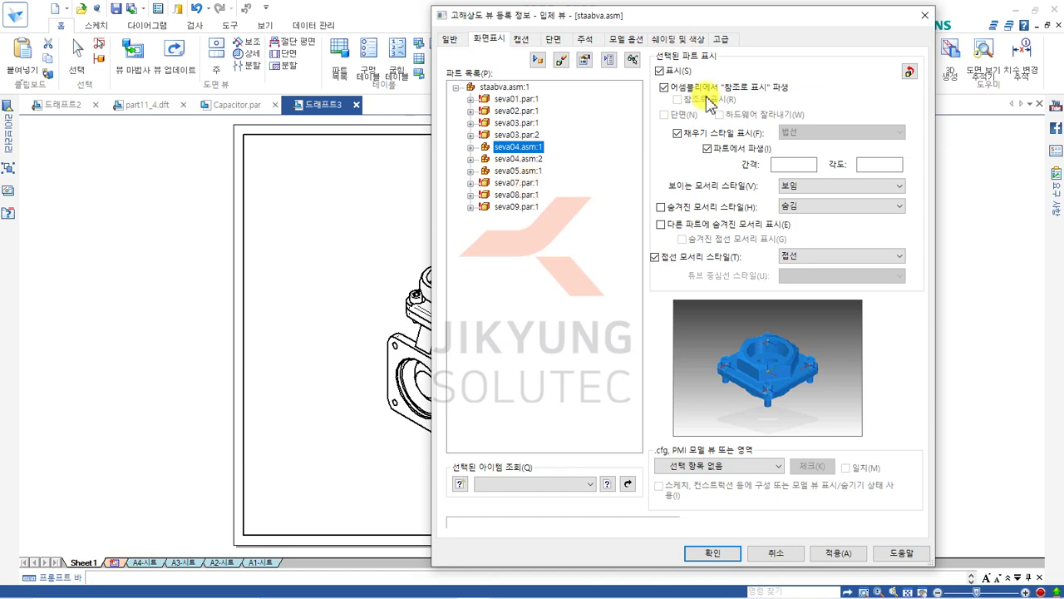
# Override the assembly-derived reference setting for seva04.asm:1 and display both seva04.asm:1 and seva04.asm:2 as reference parts.
pyautogui.click(664, 87)
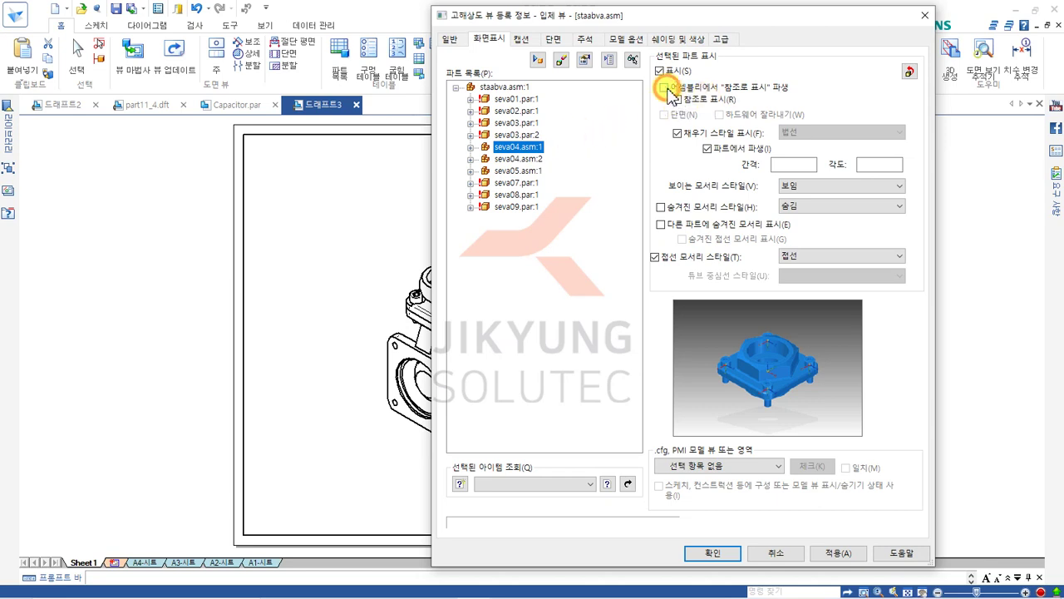
pyautogui.click(677, 99)
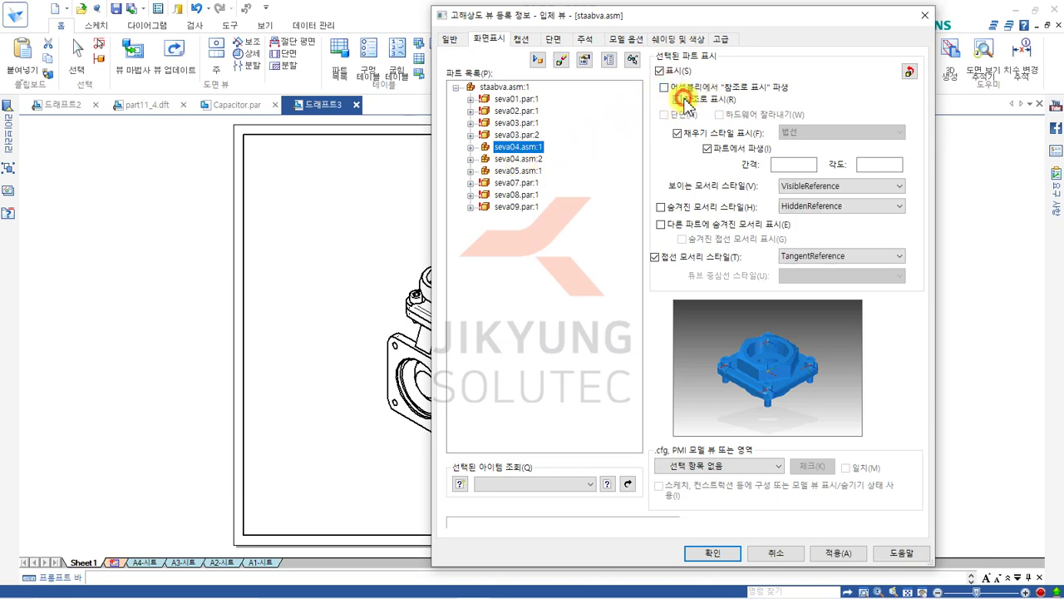
pyautogui.click(517, 158)
pyautogui.click(677, 99)
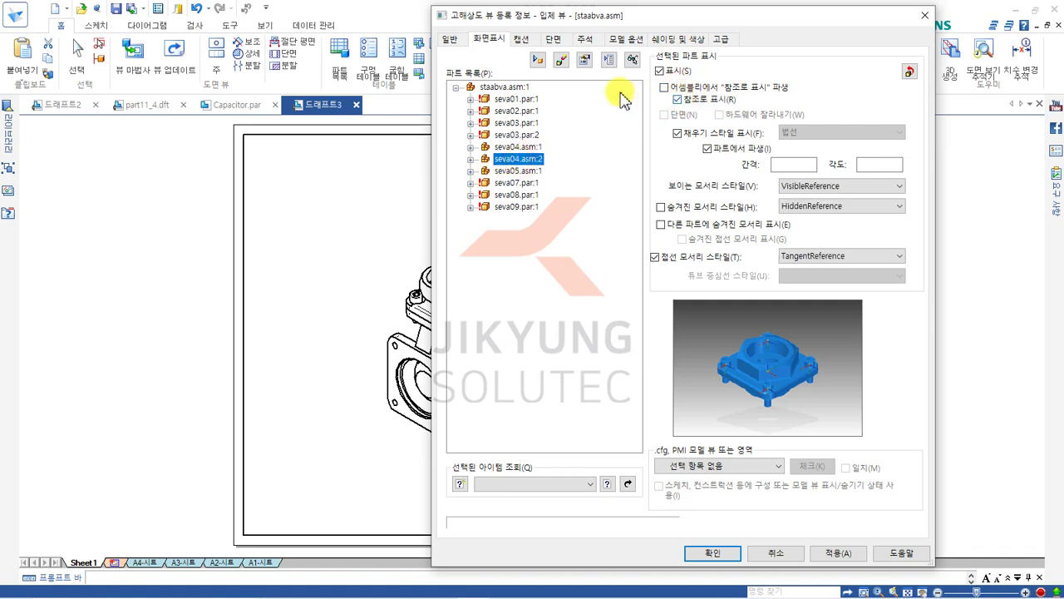
# Set seva01.par:1 to display as a reference part instead of deriving it from the assembly, and apply the view properties.
pyautogui.click(517, 100)
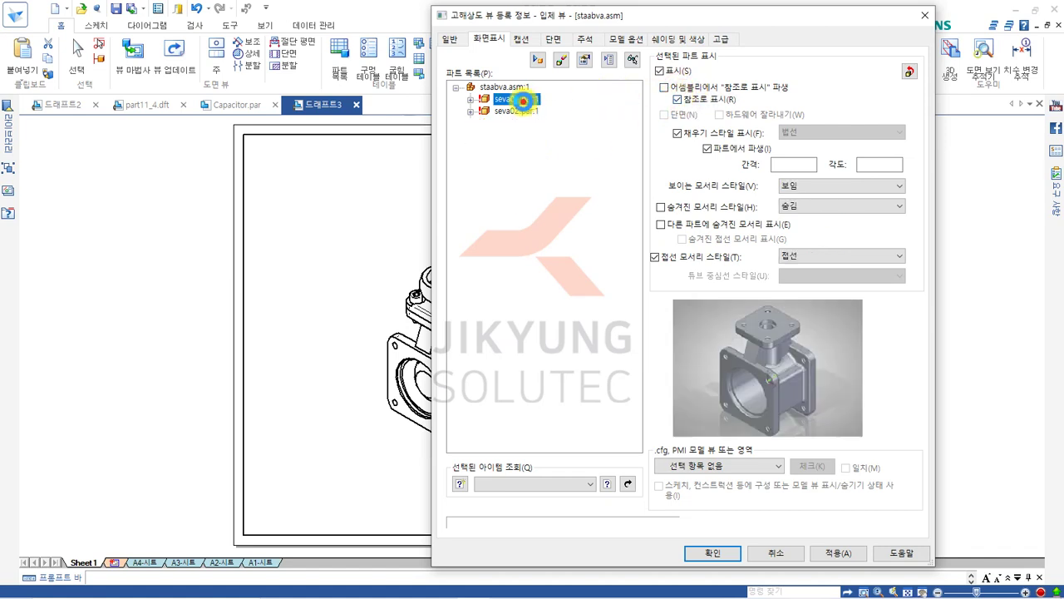
pyautogui.click(665, 87)
pyautogui.click(677, 99)
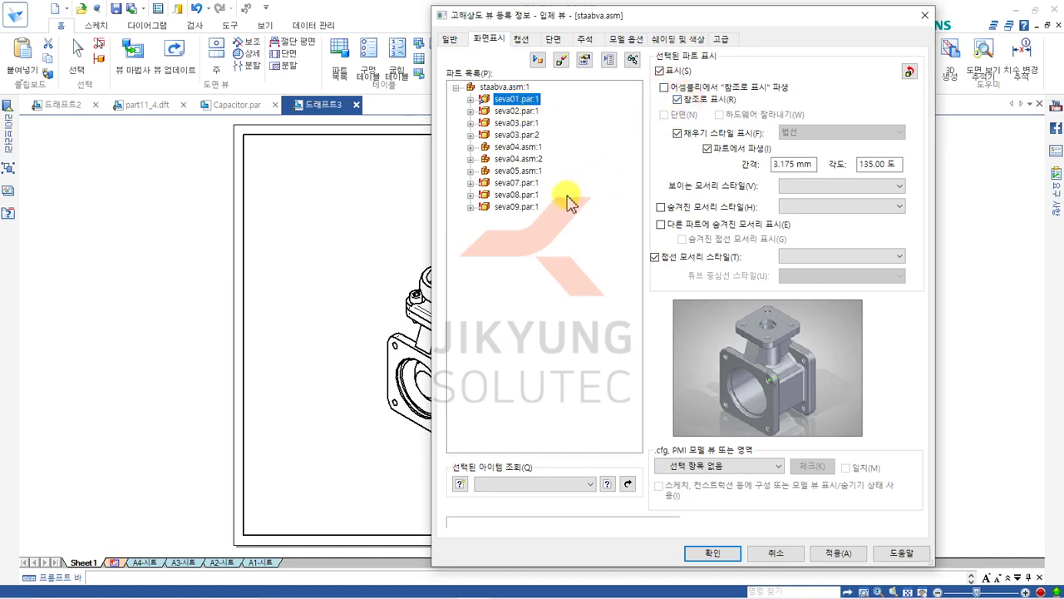
pyautogui.click(836, 555)
pyautogui.click(712, 553)
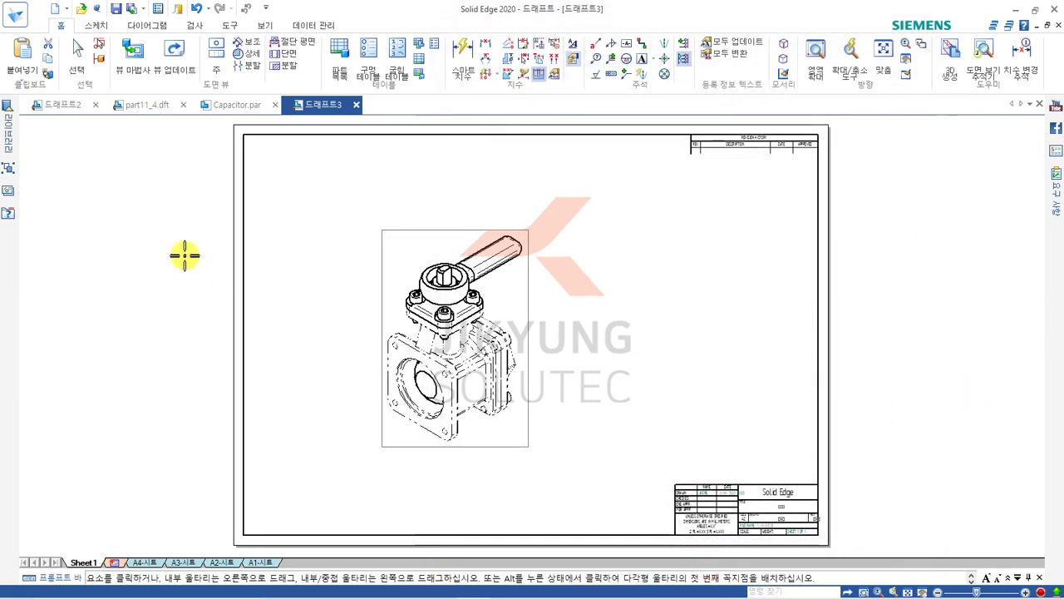
# Update the valve view and inspect how the reference parts are drawn.
pyautogui.click(174, 51)
pyautogui.click(598, 278)
pyautogui.scroll(4, 515, 332)
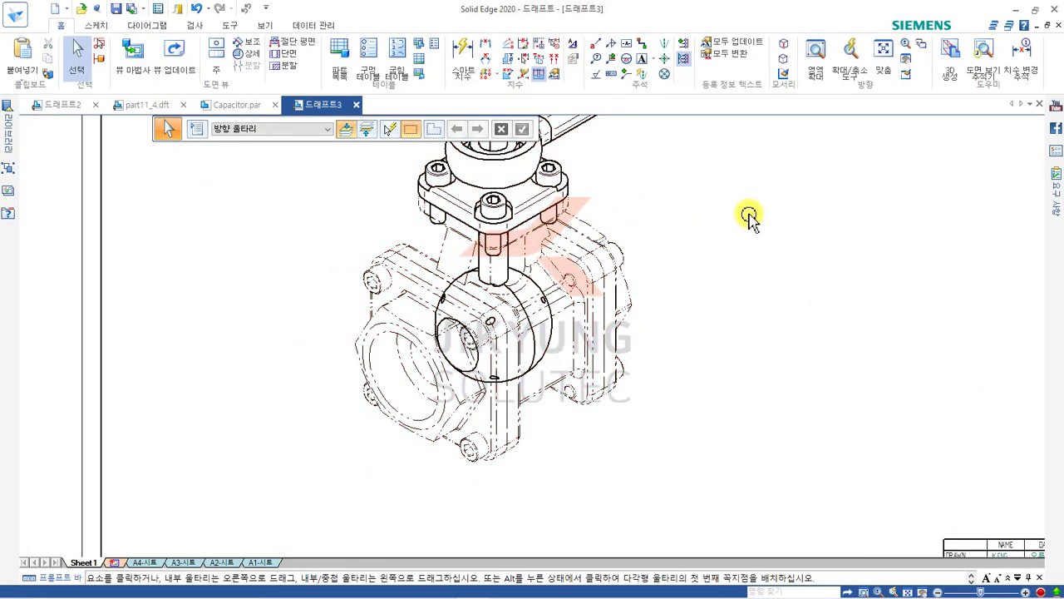
pyautogui.scroll(-3, 626, 308)
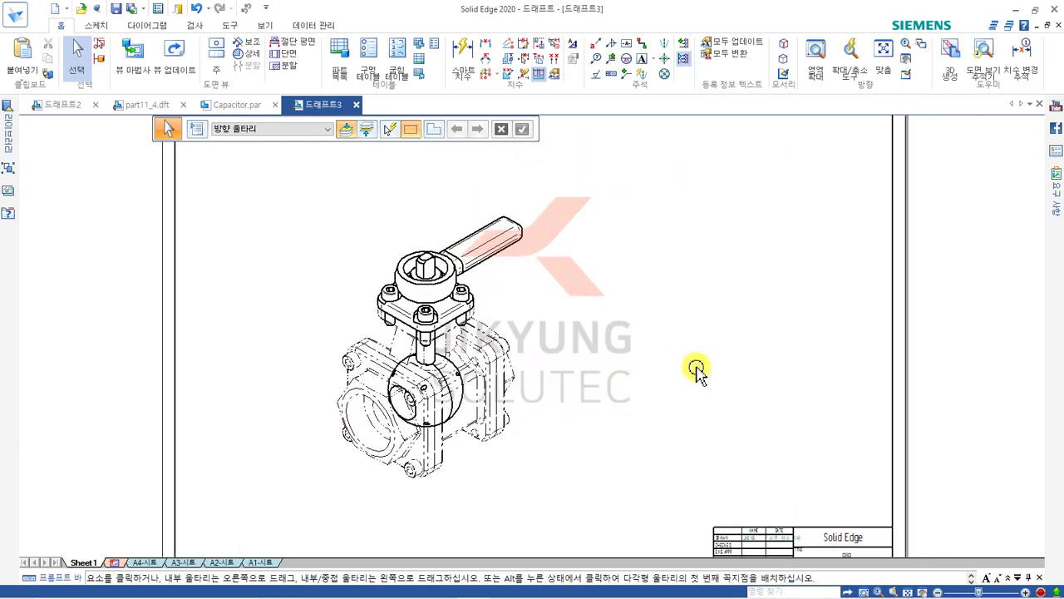
# Reopen the valve view's properties and review the caption, section, annotation, model, shading and colour, and advanced options.
pyautogui.click(453, 306)
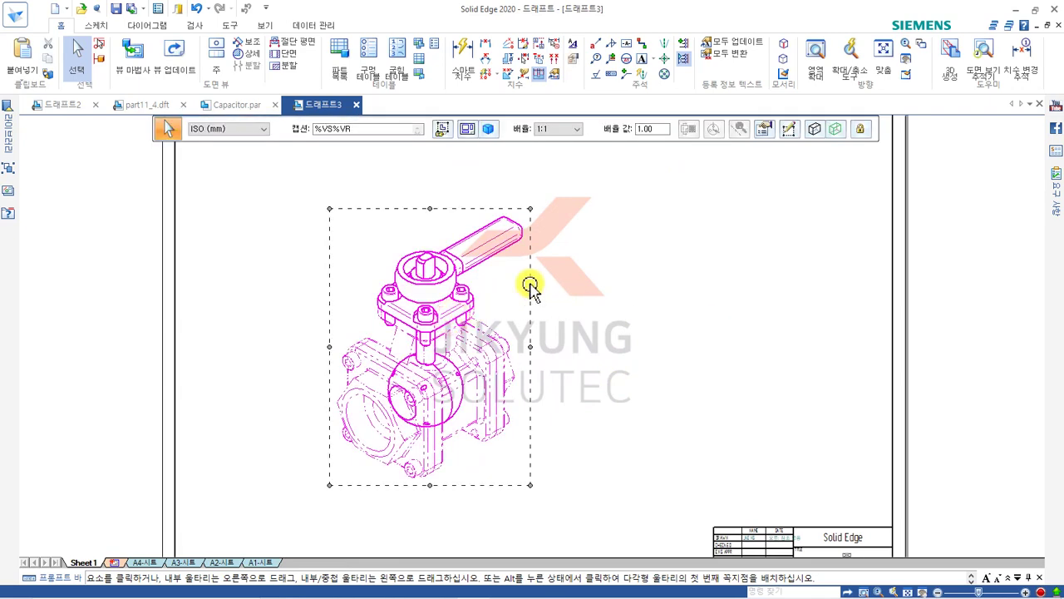
pyautogui.click(763, 130)
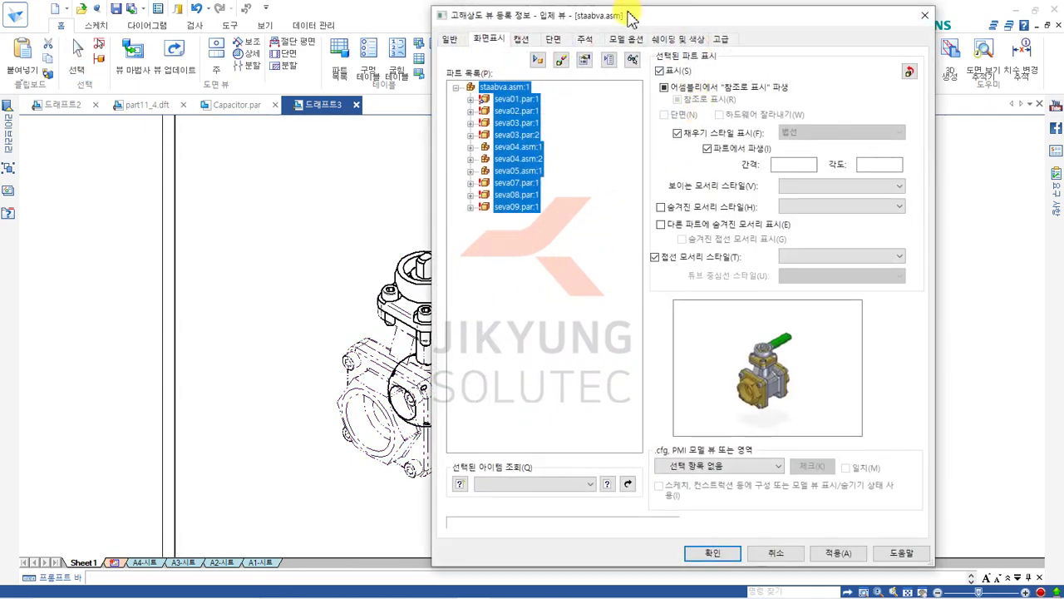
pyautogui.moveTo(627, 16); pyautogui.dragTo(619, 21)
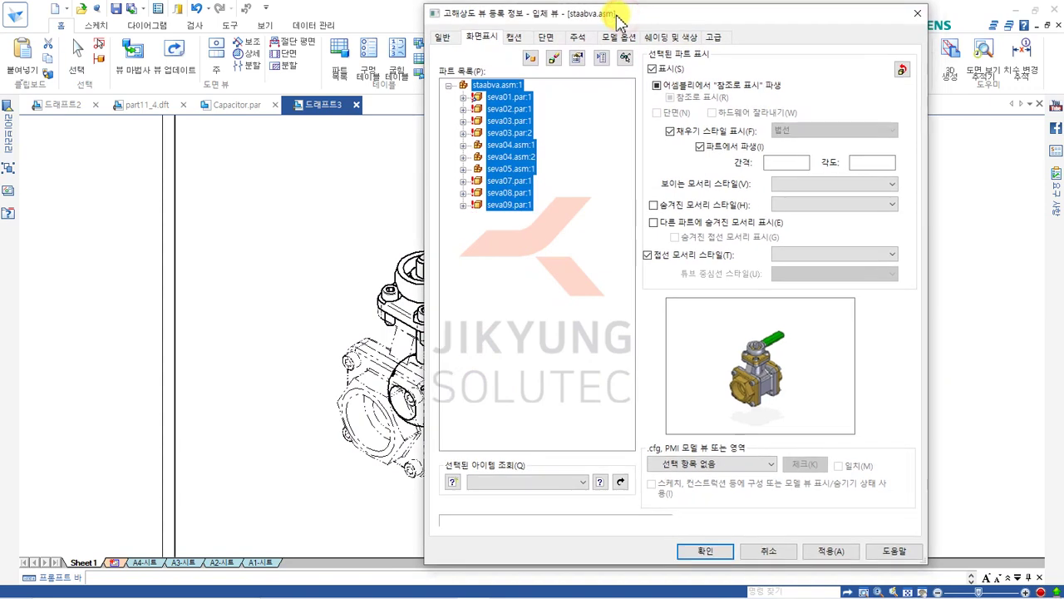
pyautogui.click(521, 39)
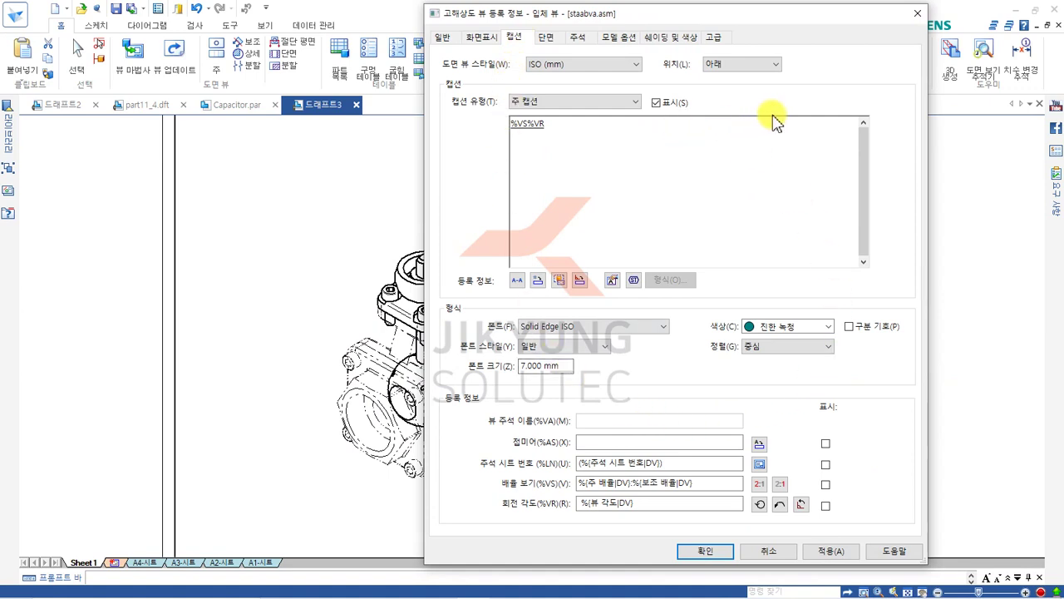
pyautogui.click(547, 37)
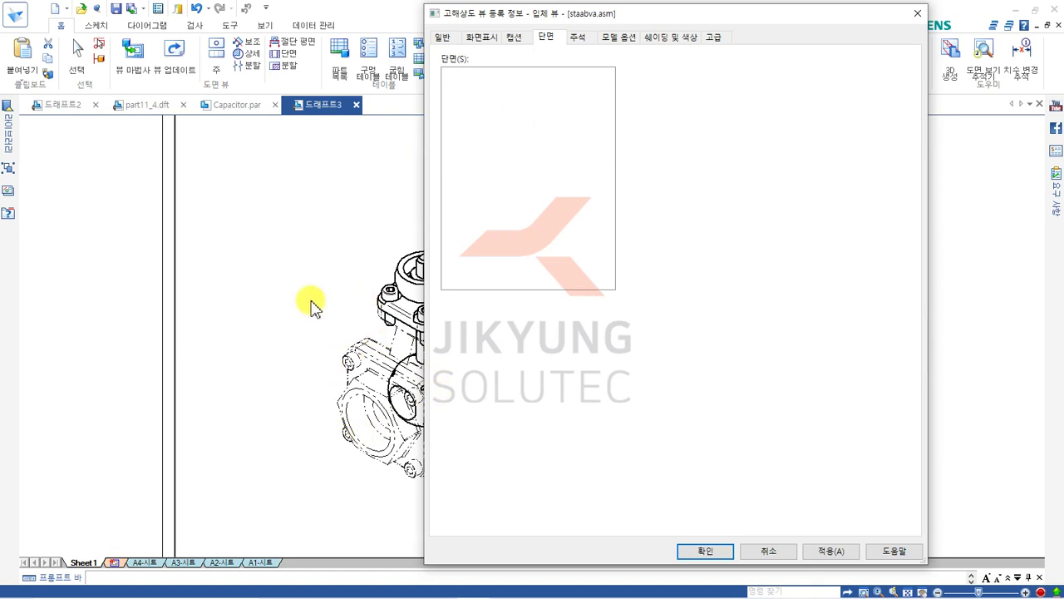
pyautogui.click(587, 38)
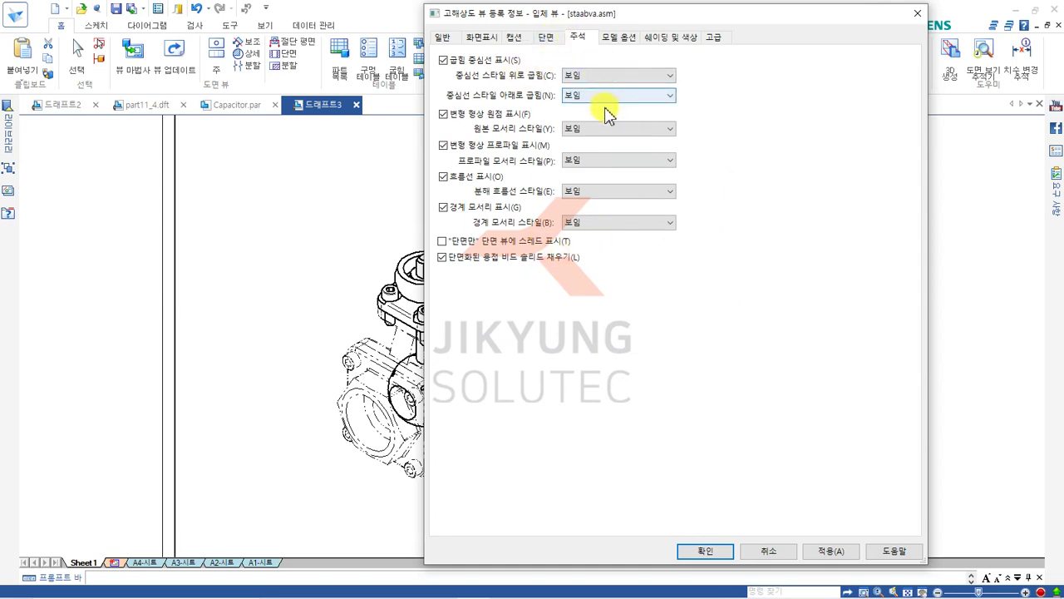
pyautogui.click(625, 39)
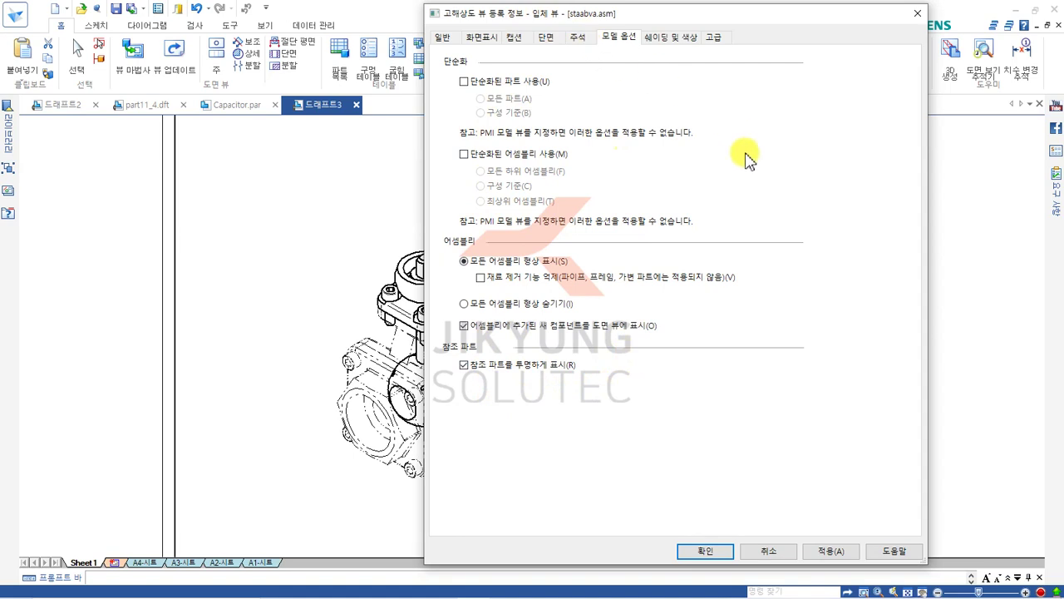
pyautogui.click(678, 41)
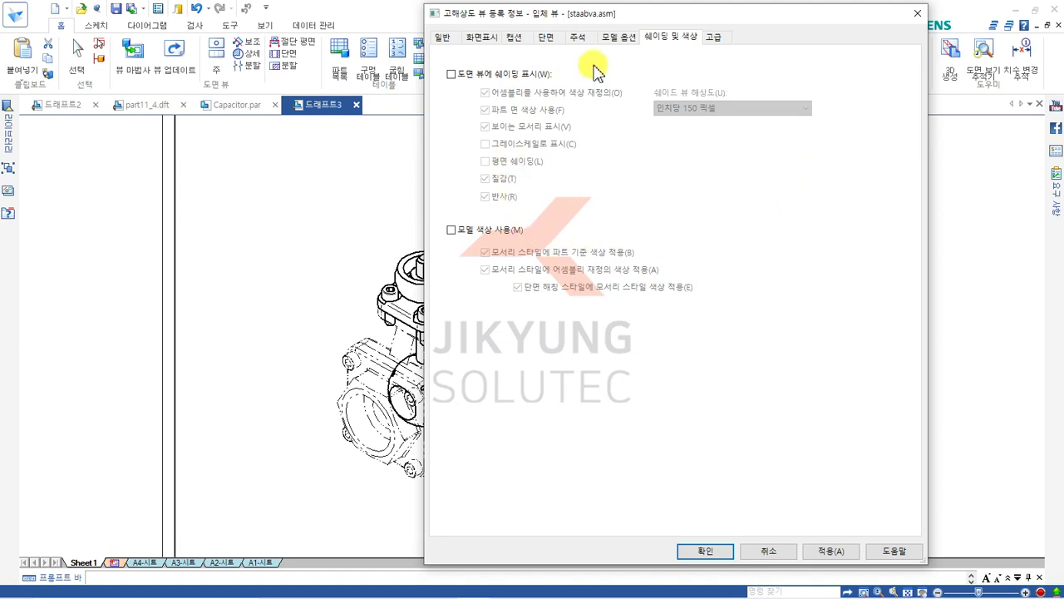
pyautogui.click(715, 39)
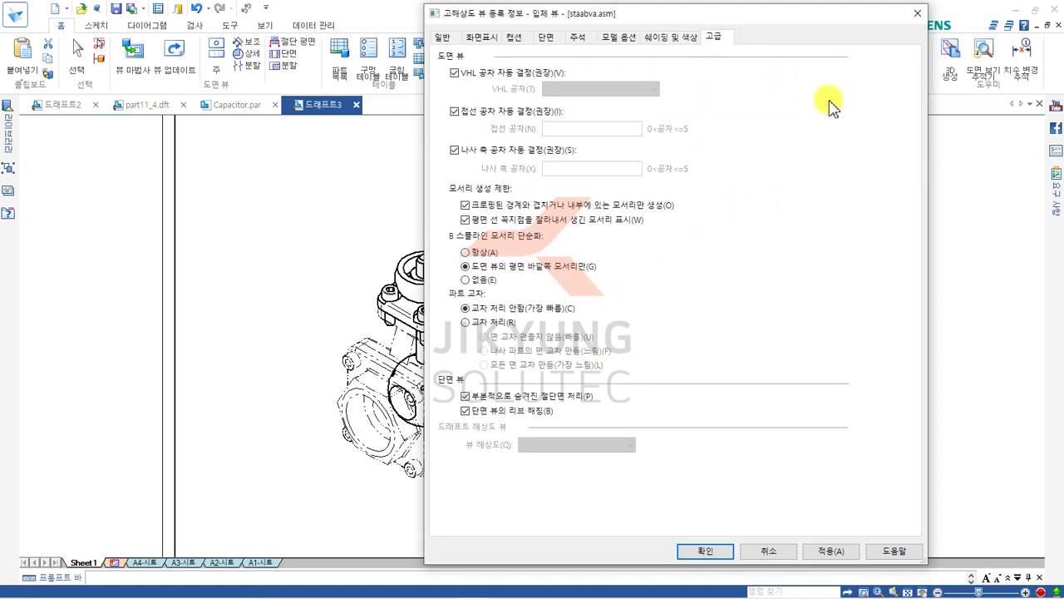